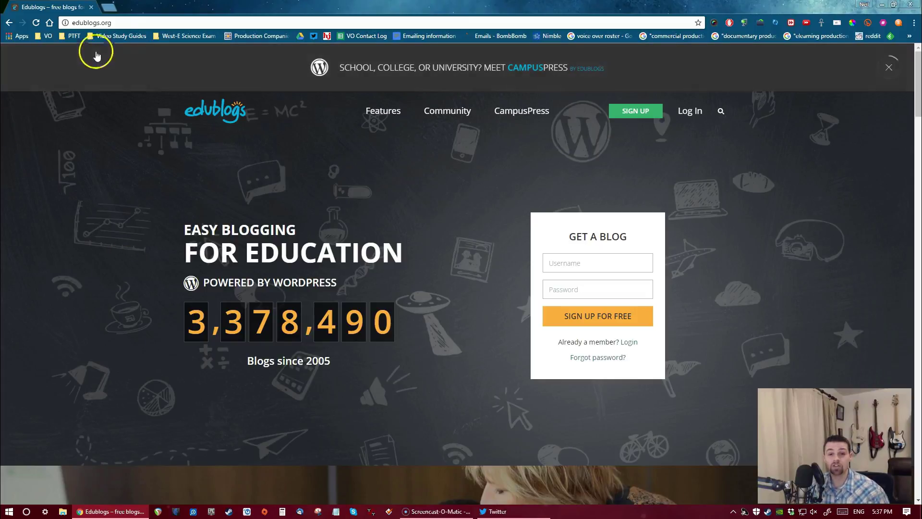
# Enter a username and password in the Get a Blog sign-up box
pyautogui.click(578, 269)
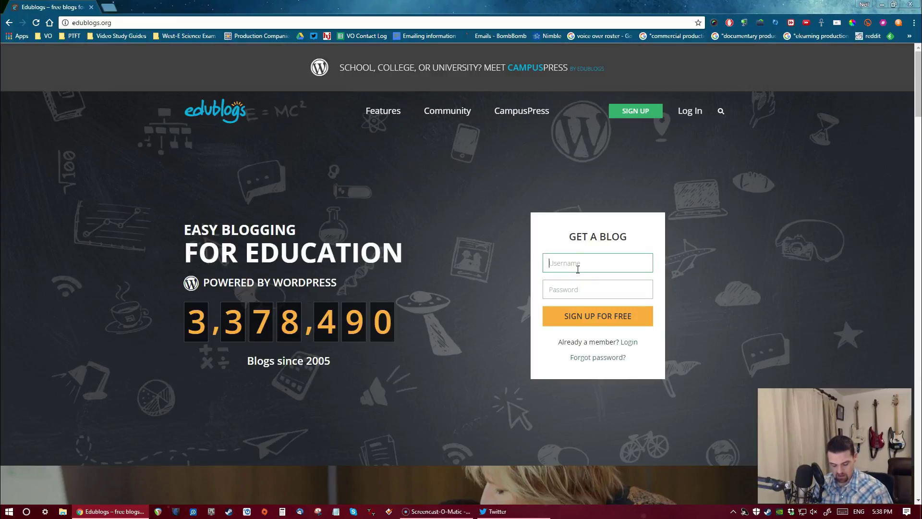
pyautogui.write('masteroft')
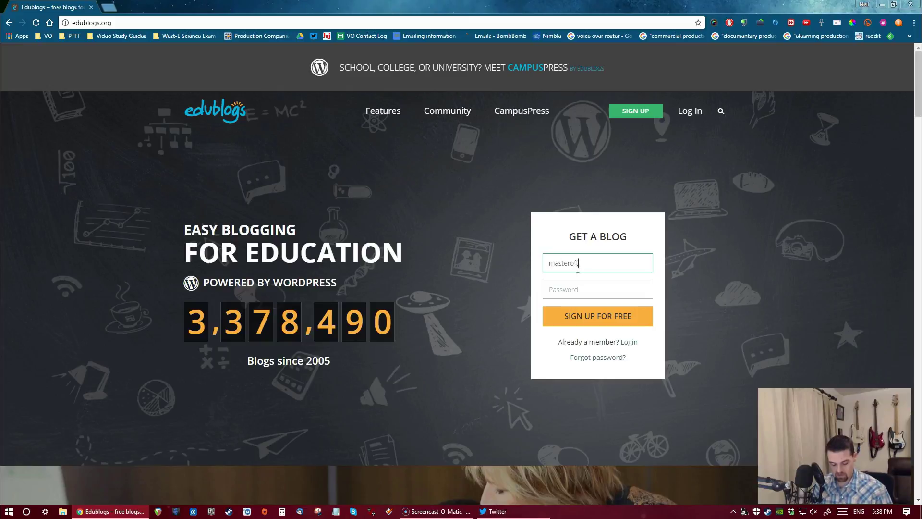
pyautogui.write('heuniverse')
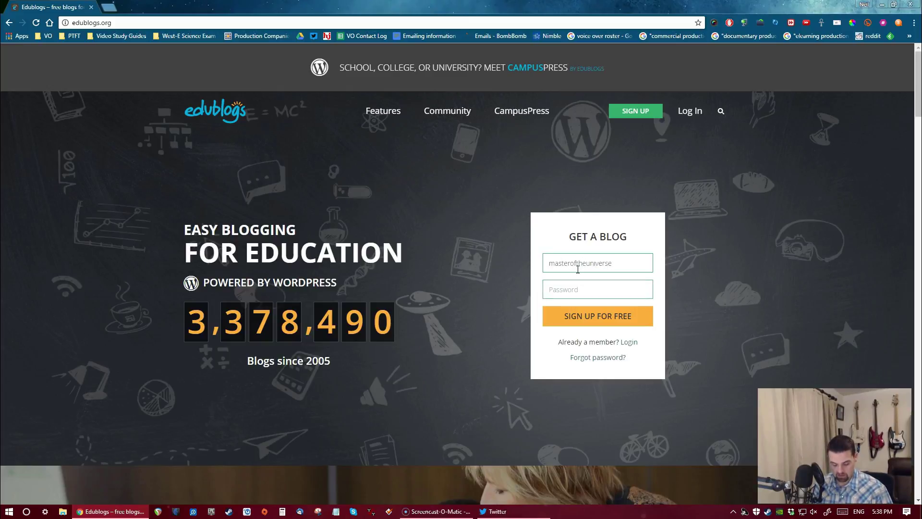
pyautogui.write('**********')
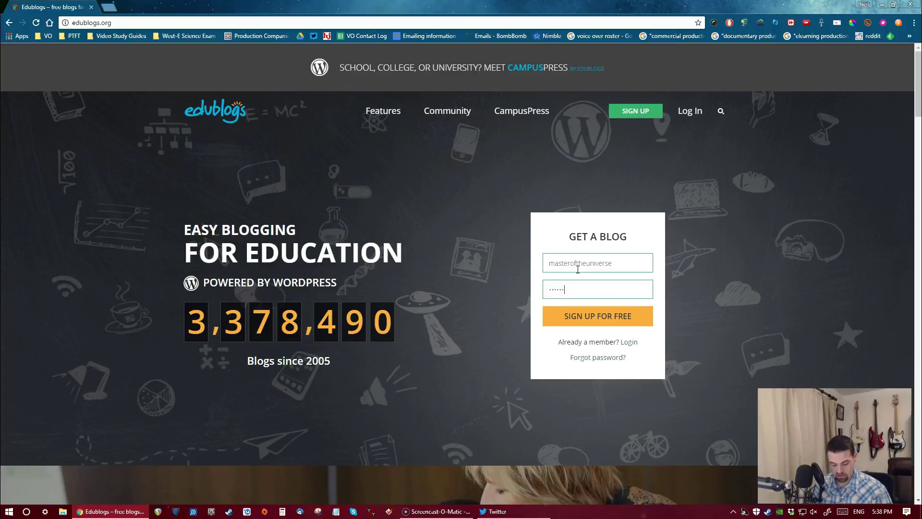
pyautogui.write('********')
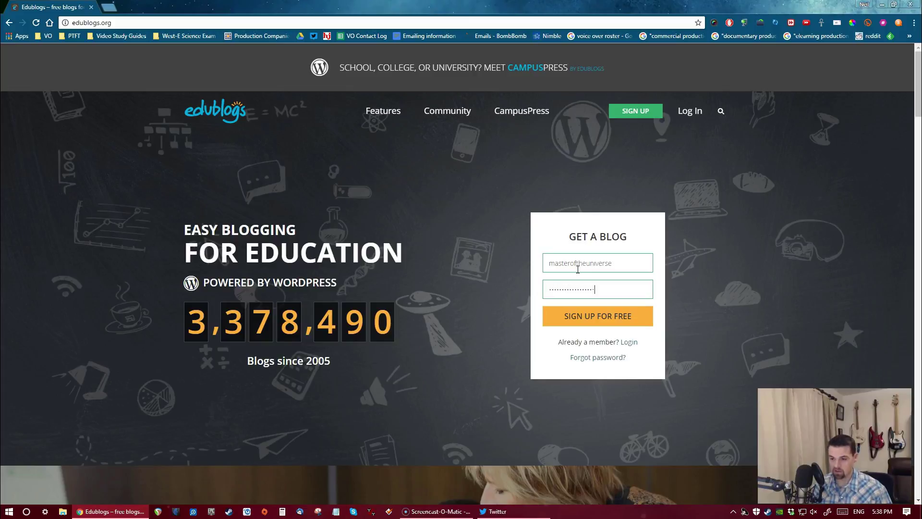
# Choose I'm an Educator and fill in the account username, e-mail address and password
pyautogui.click(578, 318)
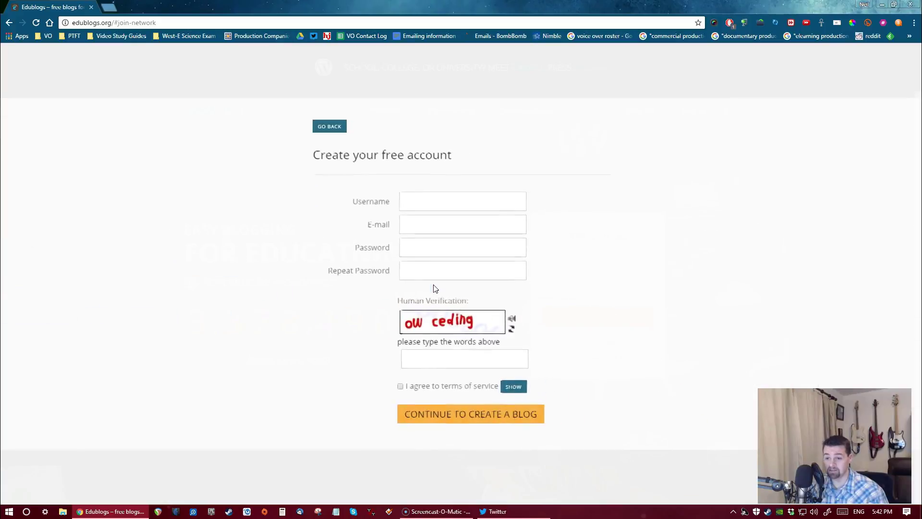
pyautogui.click(414, 202)
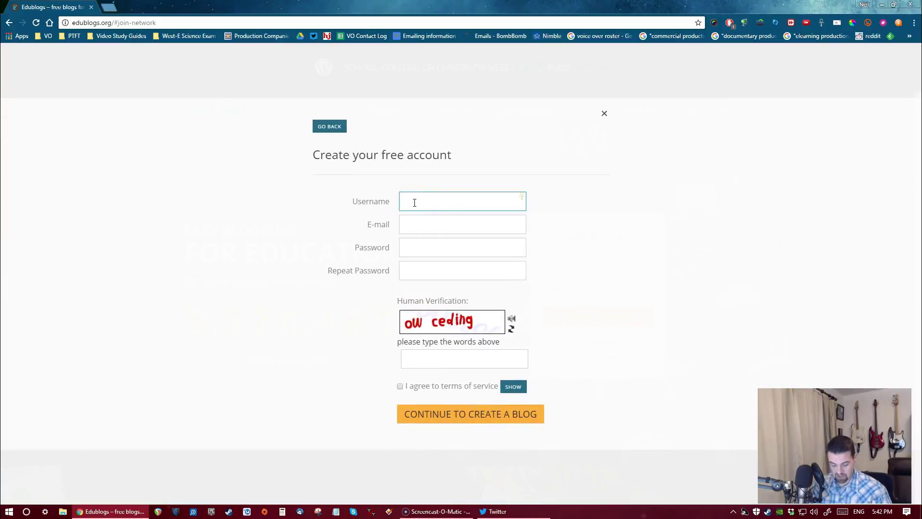
pyautogui.write('letsg')
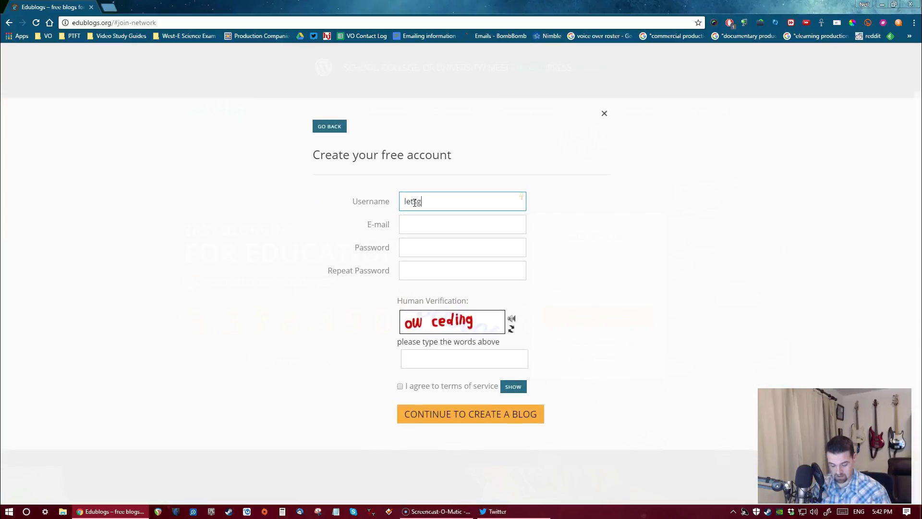
pyautogui.write('etitstarted')
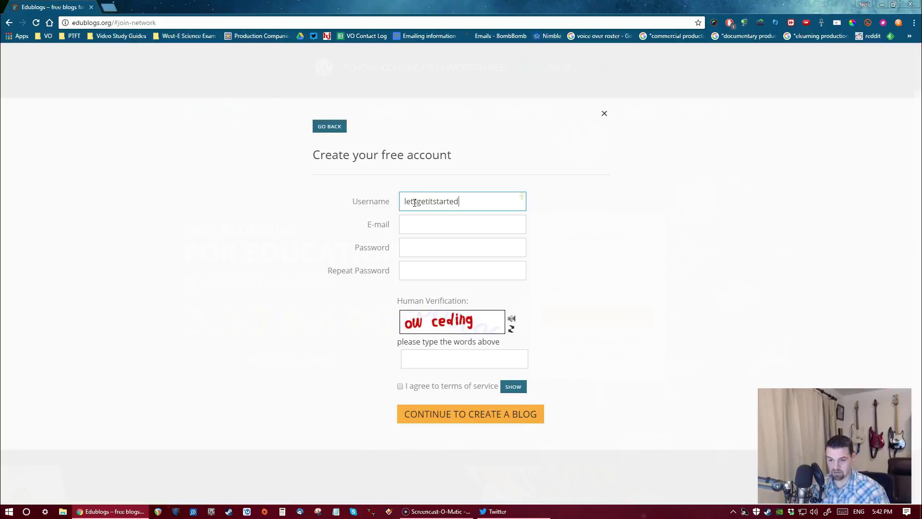
pyautogui.press('Tab')
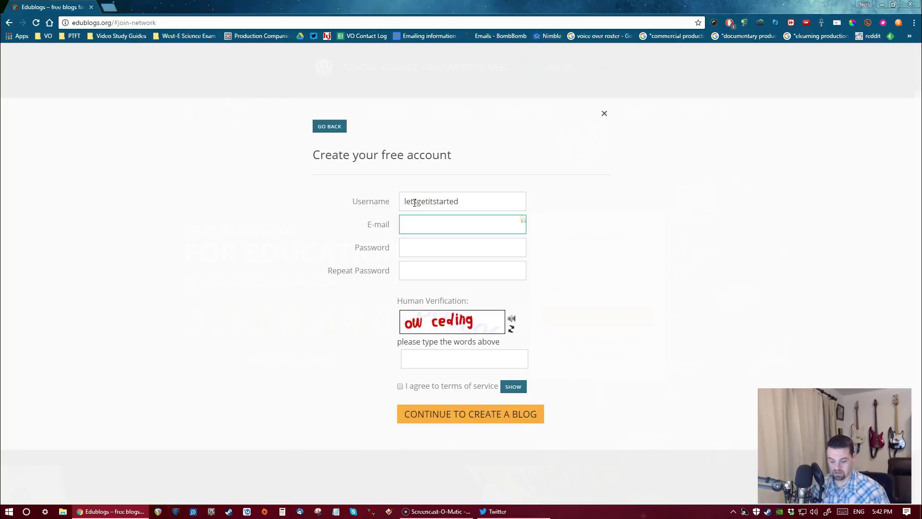
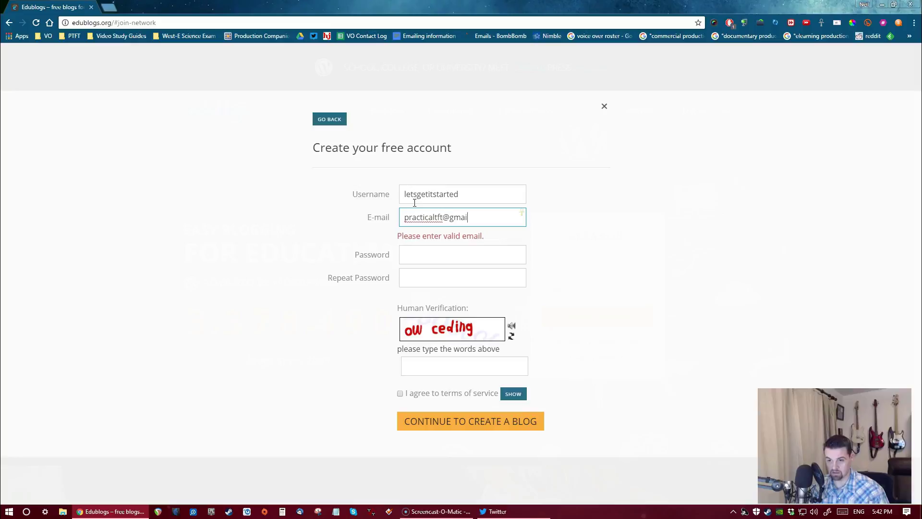
pyautogui.press('Tab')
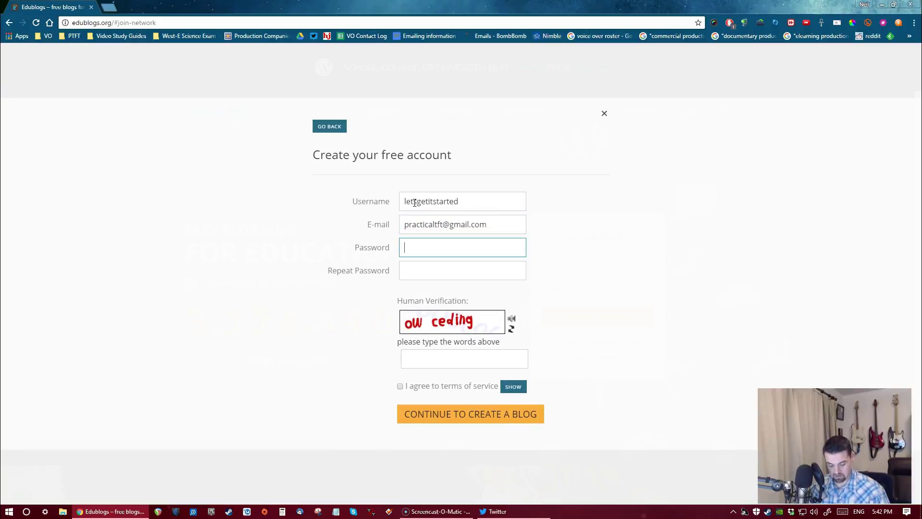
pyautogui.write('*********')
pyautogui.press('Tab')
pyautogui.write('********')
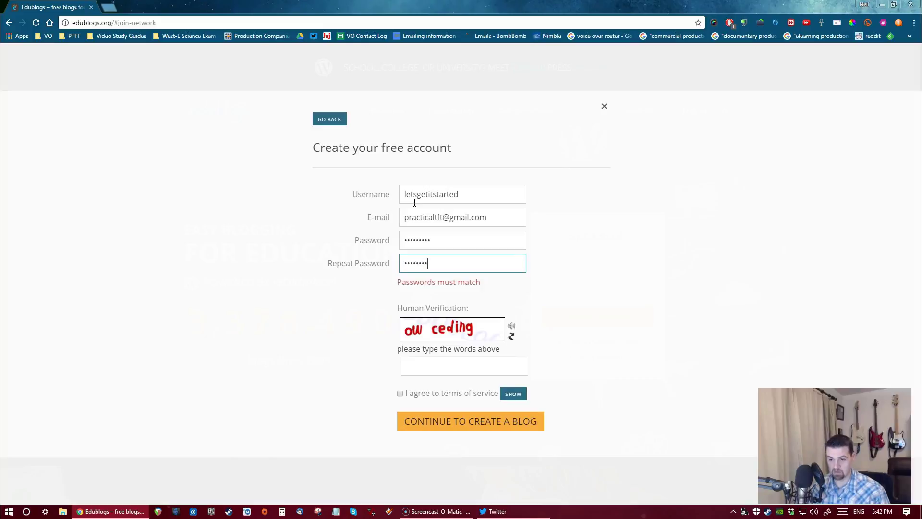
# Read and accept the terms of service, enter the verification words, and submit the account form
pyautogui.click(438, 367)
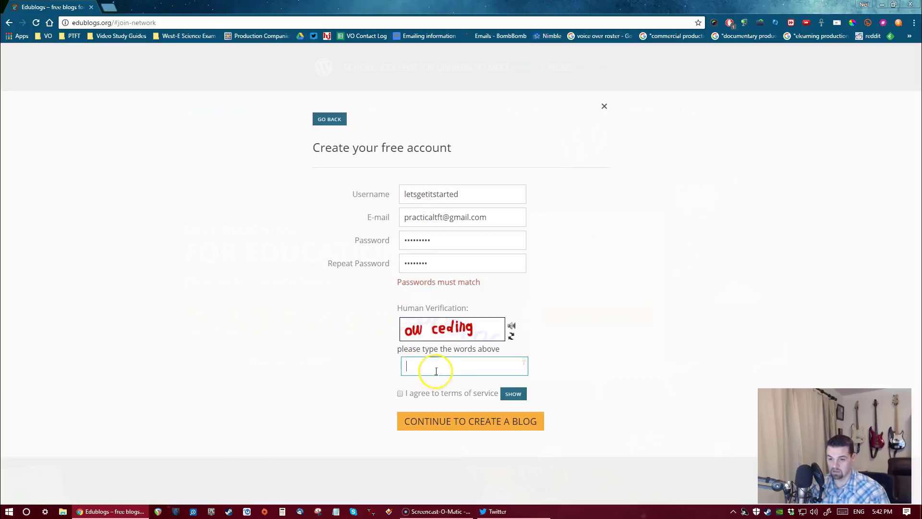
pyautogui.click(400, 394)
pyautogui.click(512, 394)
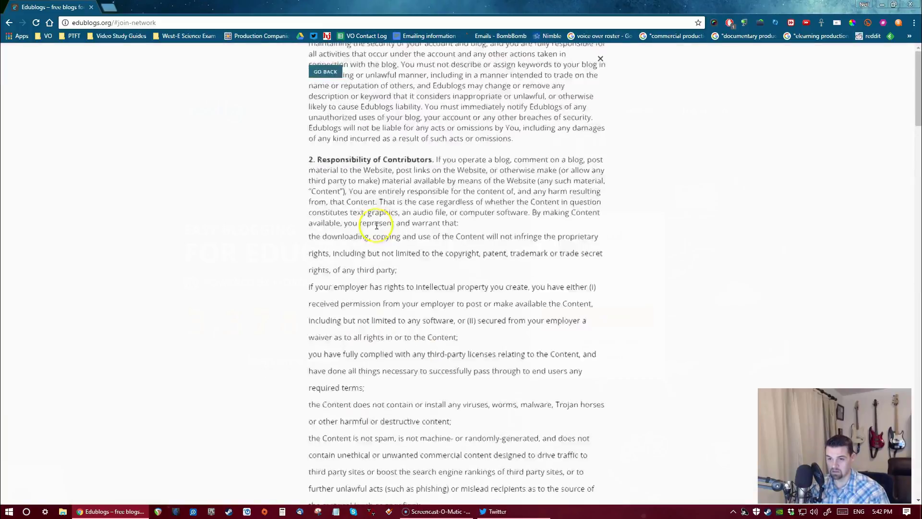
pyautogui.click(325, 72)
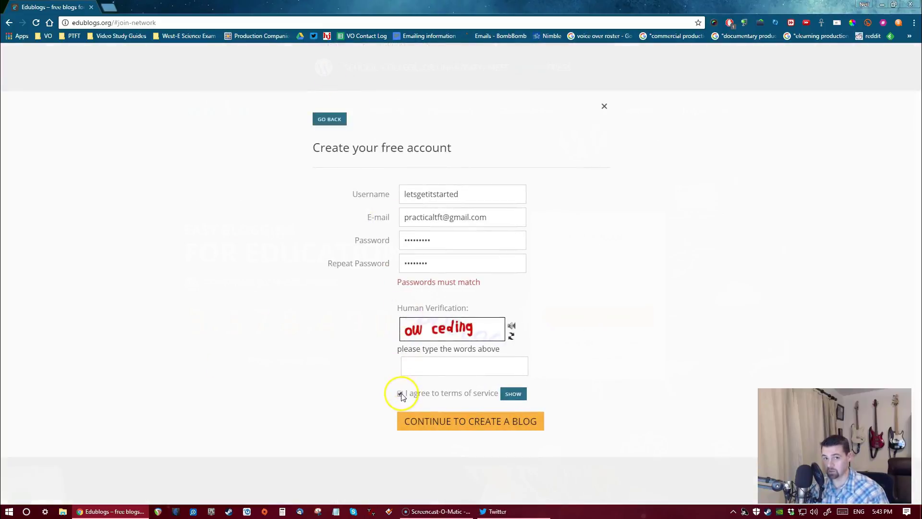
pyautogui.click(426, 370)
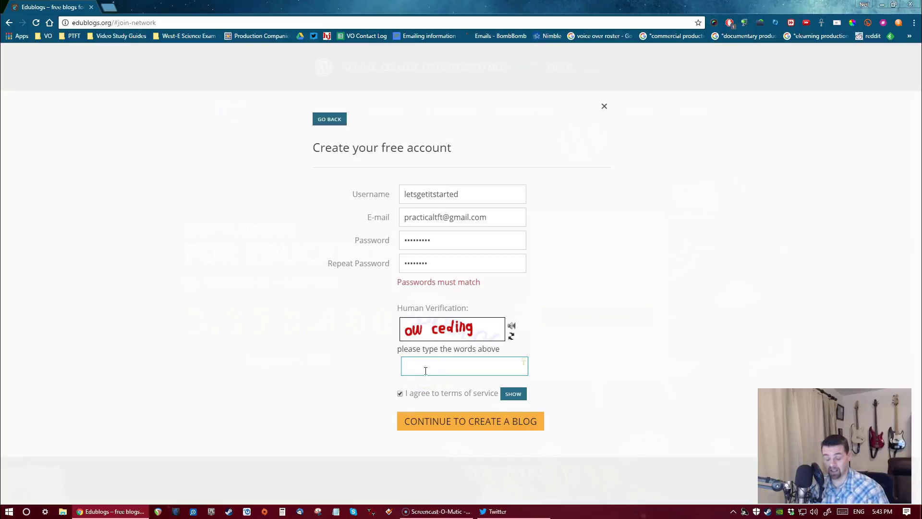
pyautogui.write('ow')
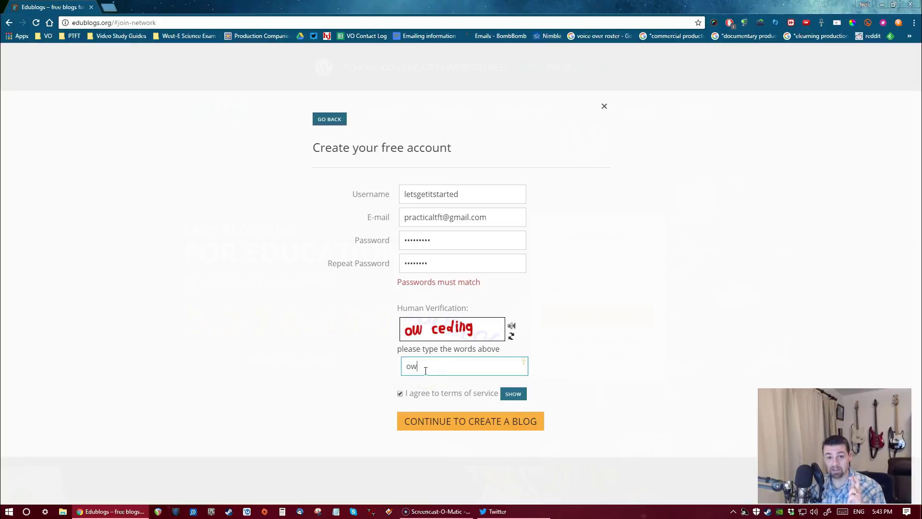
pyautogui.write(' ced')
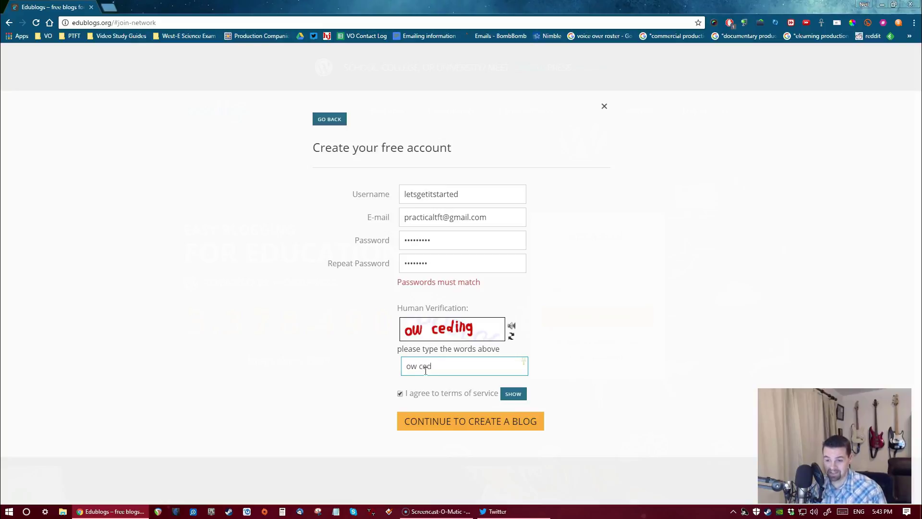
pyautogui.write('ing')
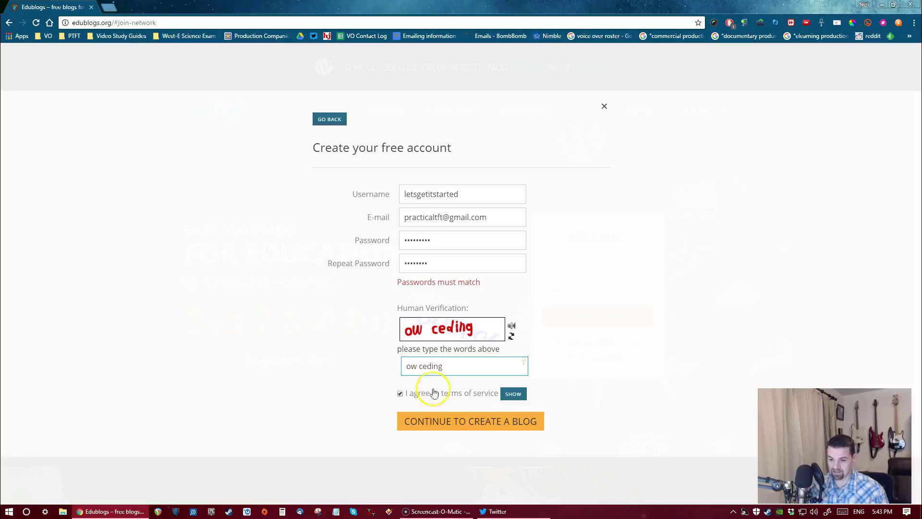
pyautogui.click(457, 414)
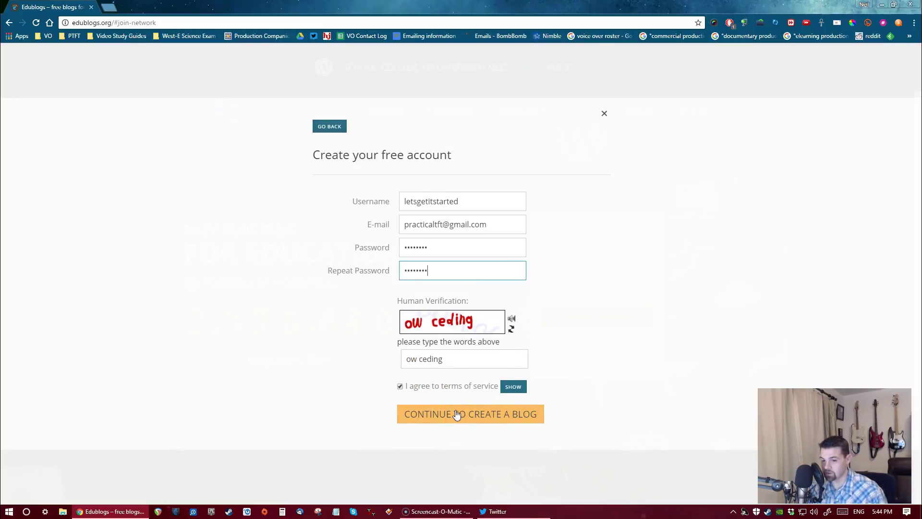
# Continue to blog setup and enter a sample blog title under the prefilled domain
pyautogui.click(457, 414)
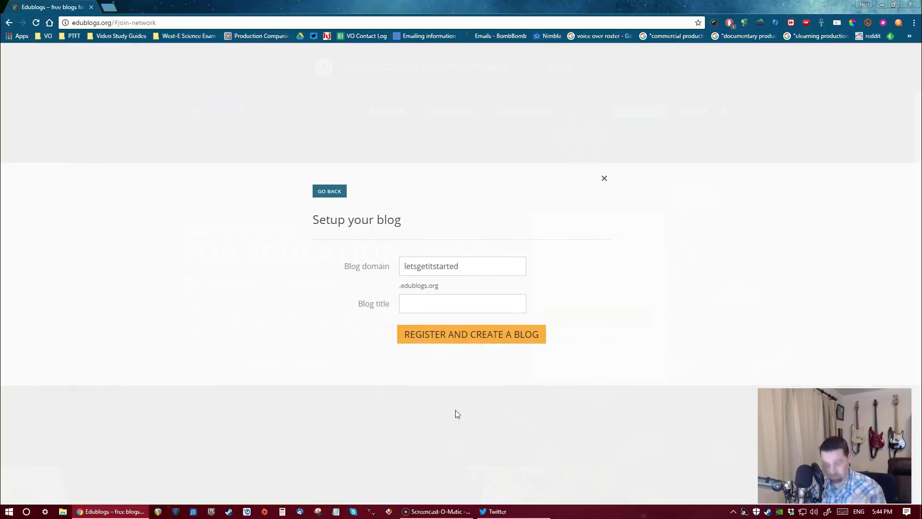
pyautogui.click(433, 309)
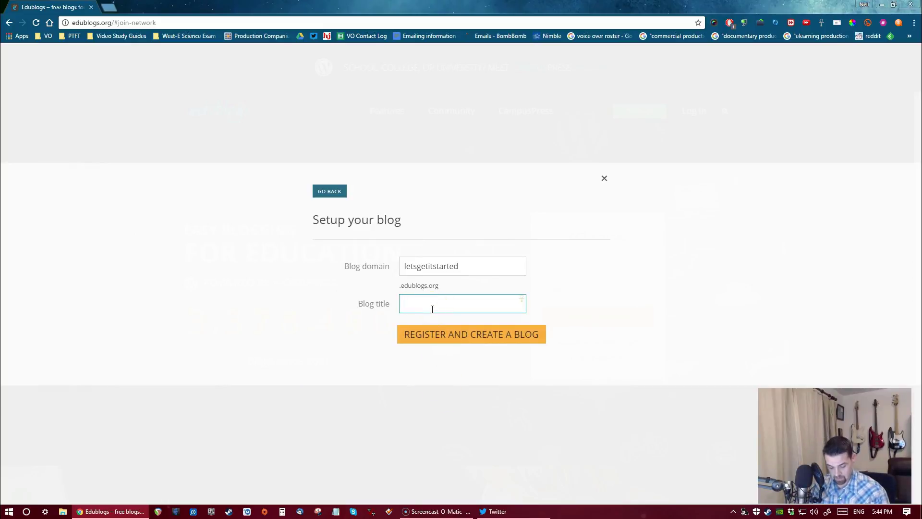
pyautogui.write('mrhess')
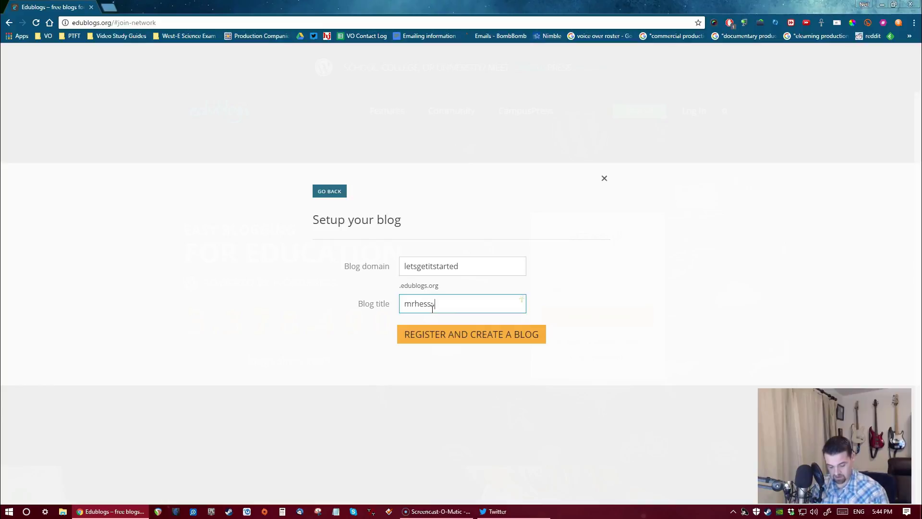
pyautogui.write('sampleblog')
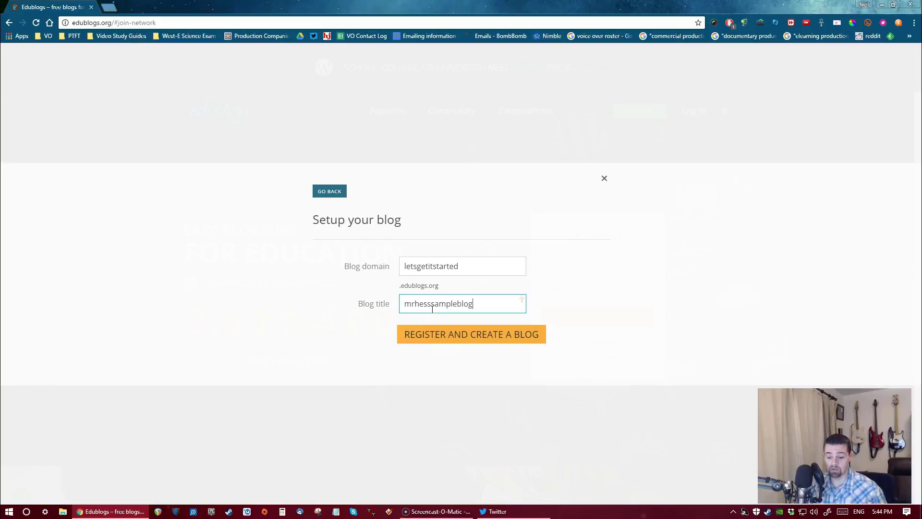
# Register the new blog and go to its dashboard
pyautogui.click(471, 336)
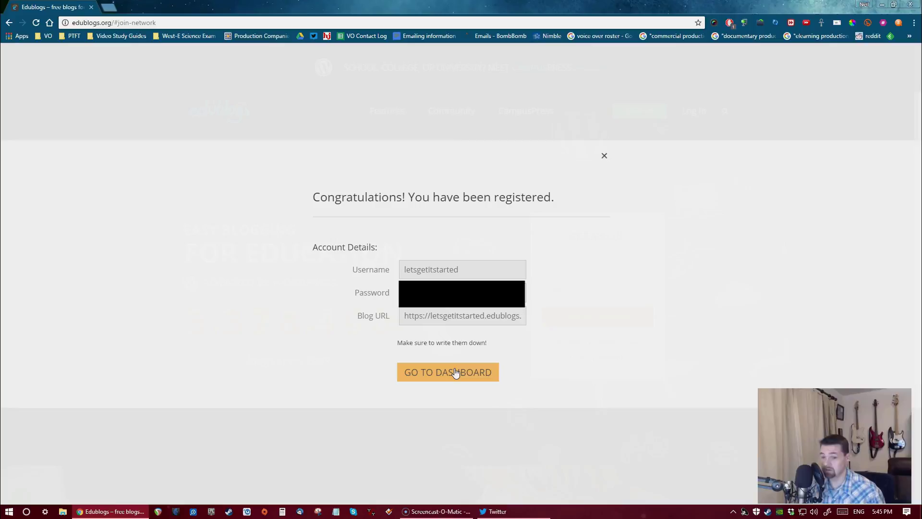
pyautogui.click(456, 373)
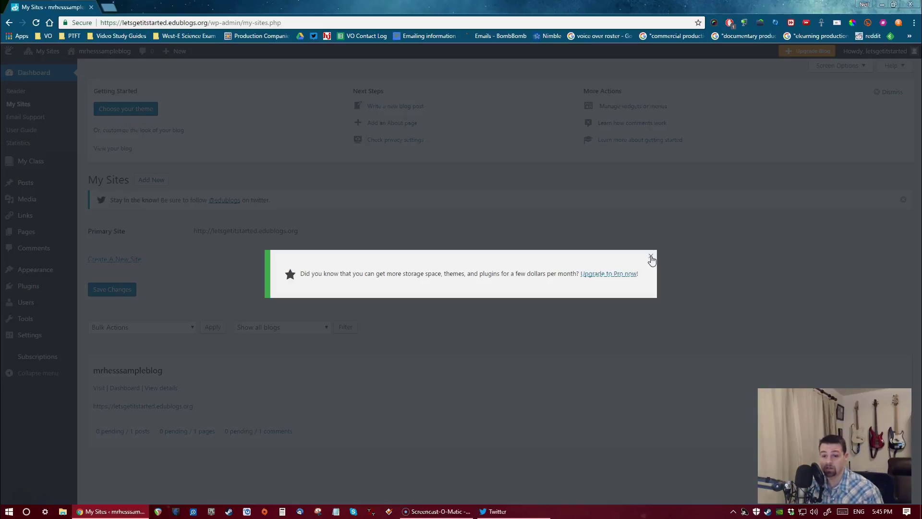
# Dismiss the upgrade notice and bring up the theme list from Getting Started
pyautogui.click(651, 259)
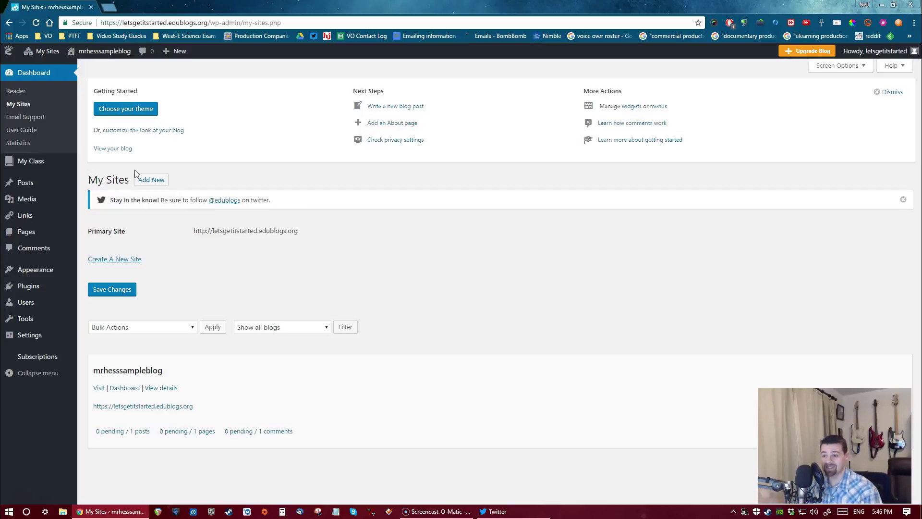
pyautogui.click(106, 108)
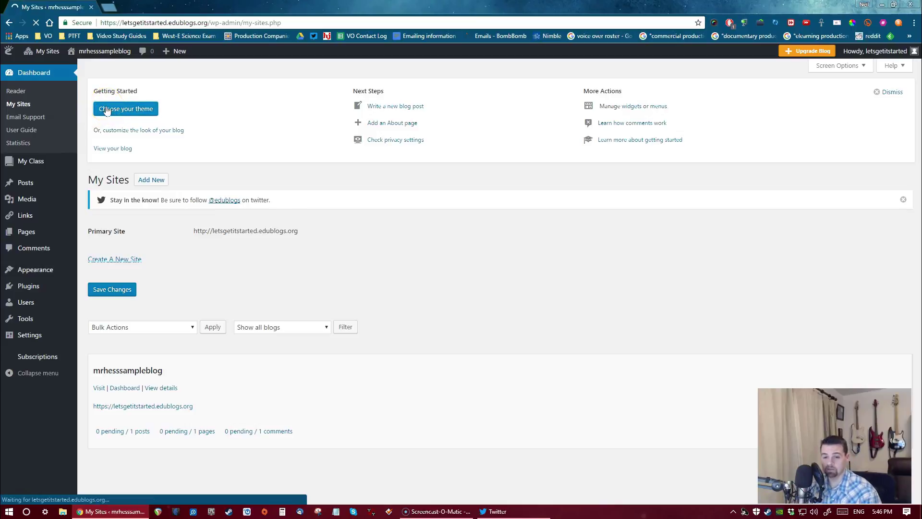
pyautogui.click(123, 111)
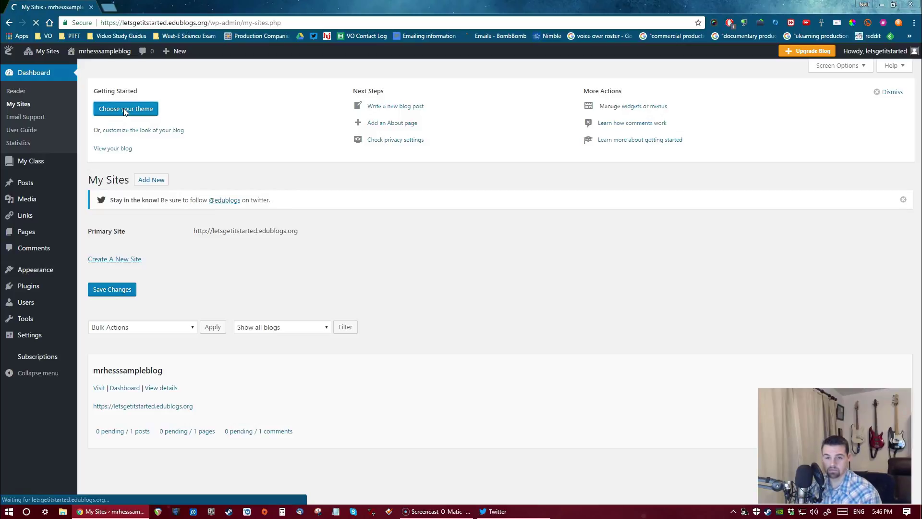
pyautogui.click(137, 110)
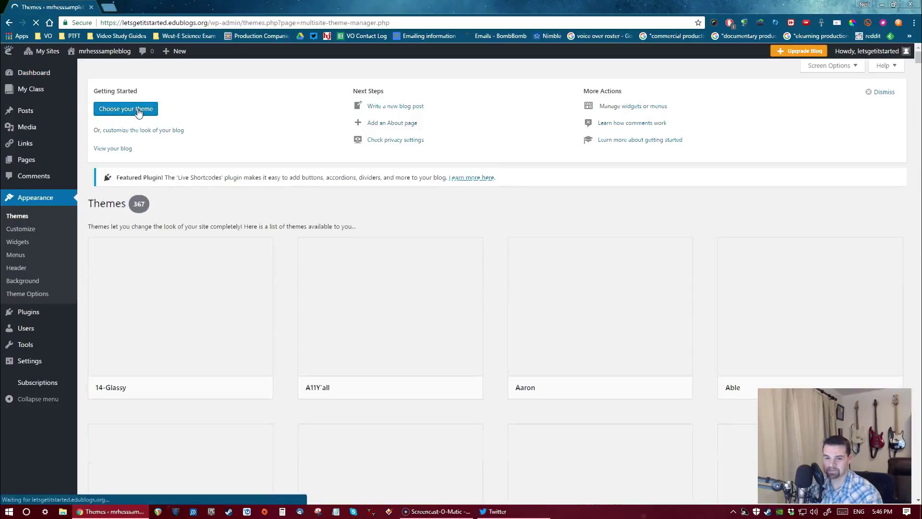
pyautogui.click(144, 152)
pyautogui.scroll(-5, 300, 206)
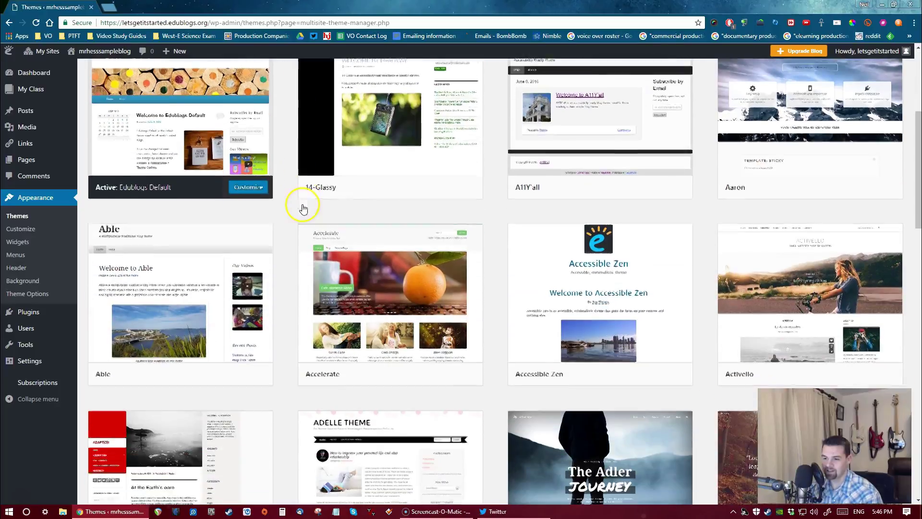
pyautogui.scroll(-3, 304, 192)
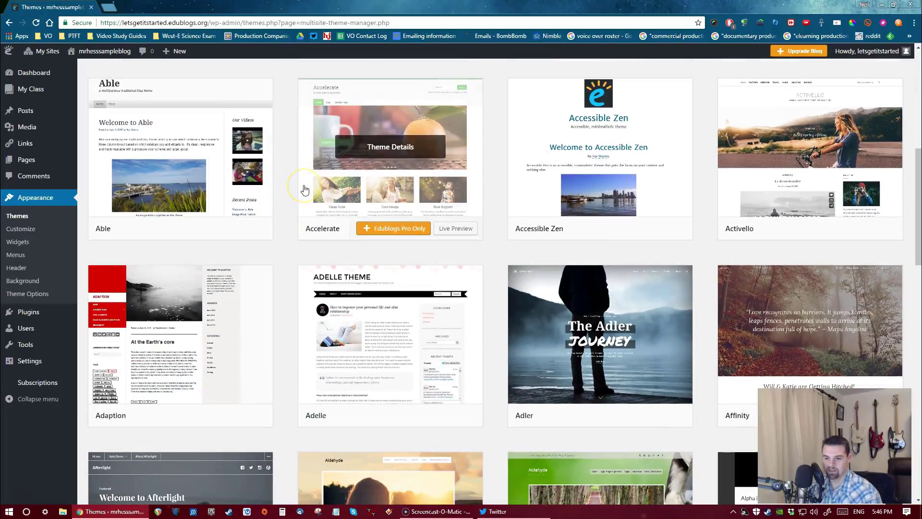
pyautogui.scroll(7, 304, 190)
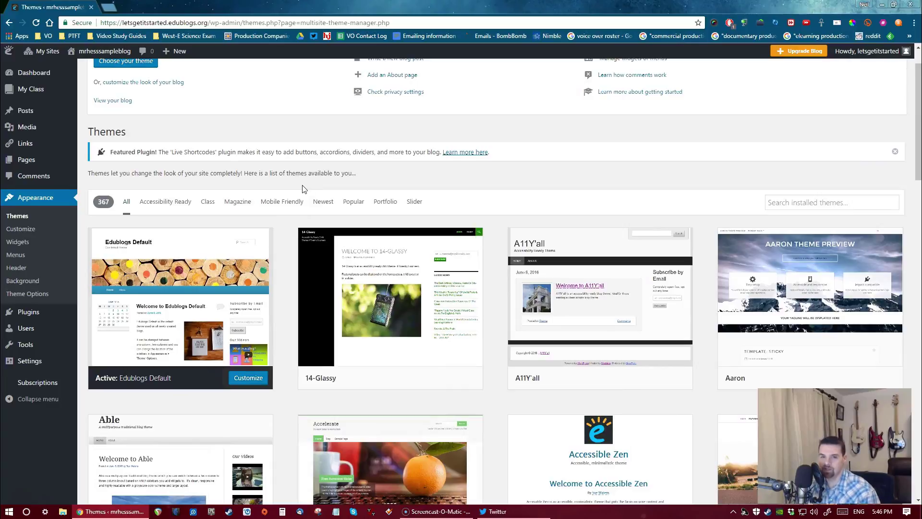
pyautogui.scroll(-1, 304, 189)
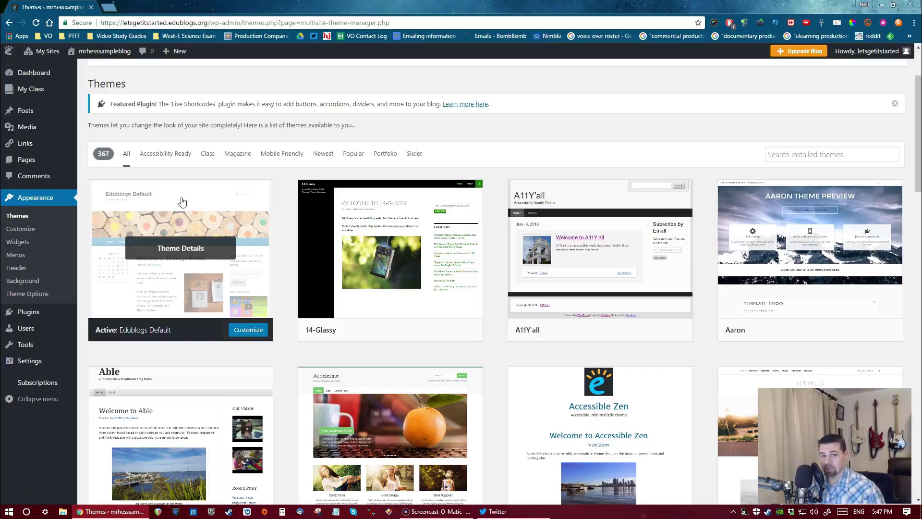
pyautogui.scroll(-3, 230, 210)
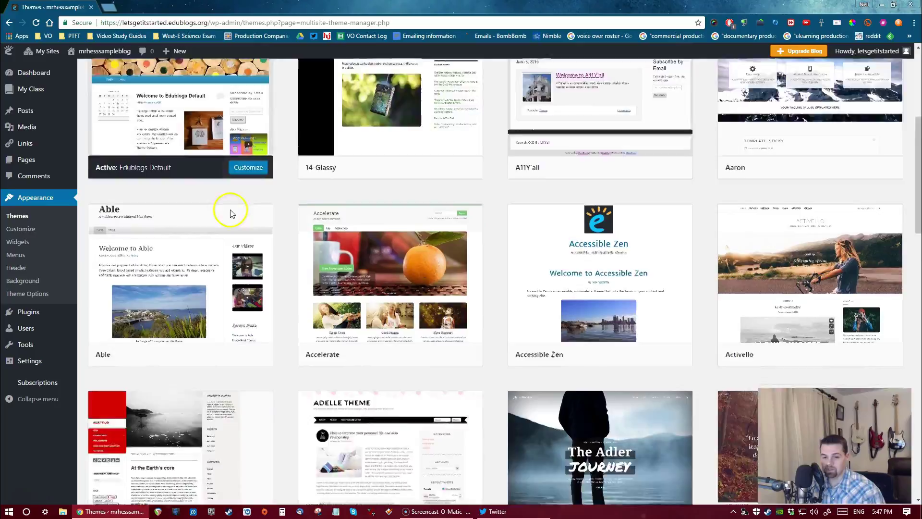
pyautogui.scroll(-6, 230, 211)
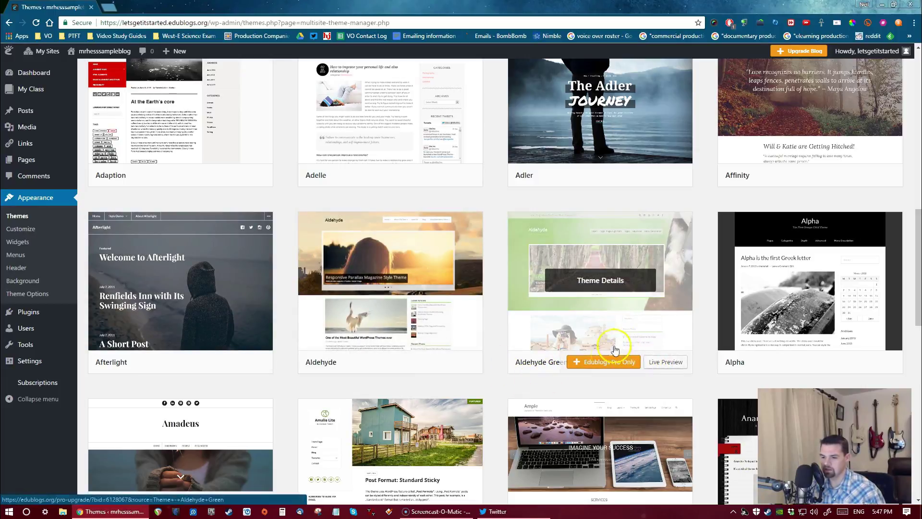
pyautogui.scroll(10, 494, 305)
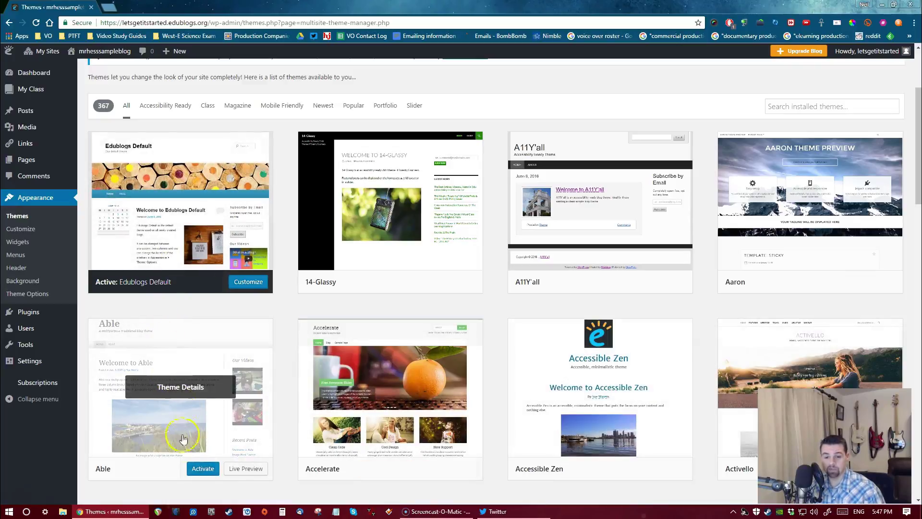
# Activate the Able theme for the blog
pyautogui.click(209, 469)
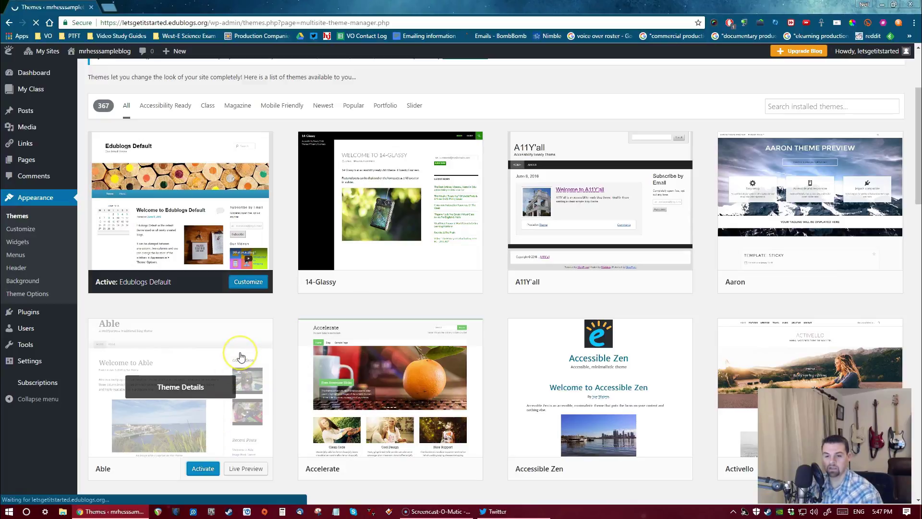
pyautogui.click(199, 467)
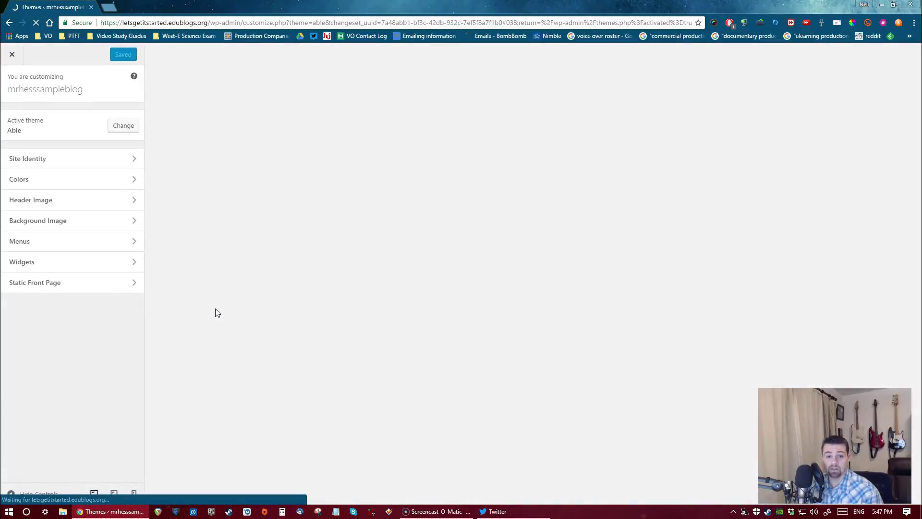
# Set the site title to 'The Real Master of the Universe Class Blog' and tagline to 'I have the power'
pyautogui.click(122, 162)
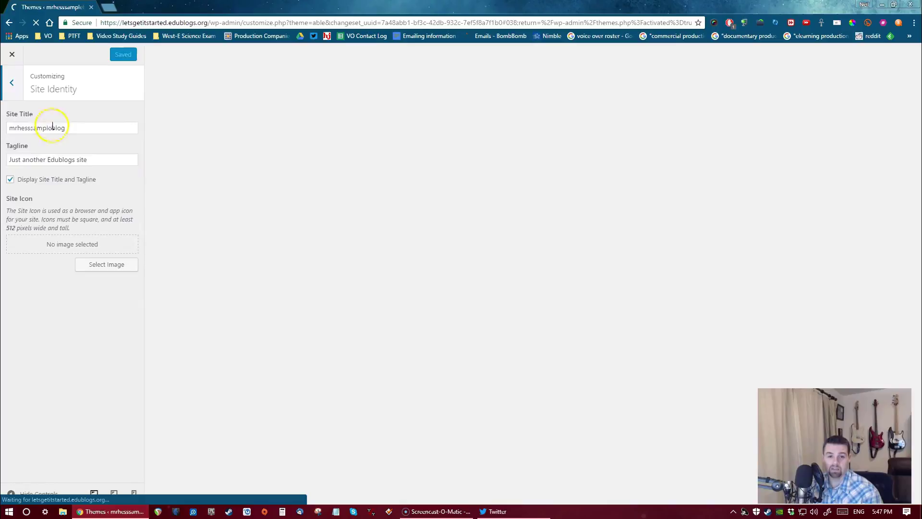
pyautogui.doubleClick(78, 123)
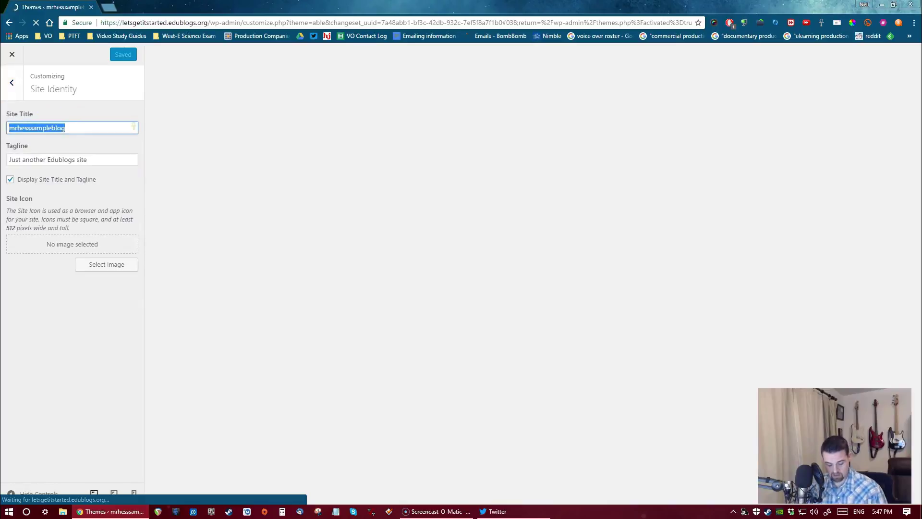
pyautogui.write('The Real Mas')
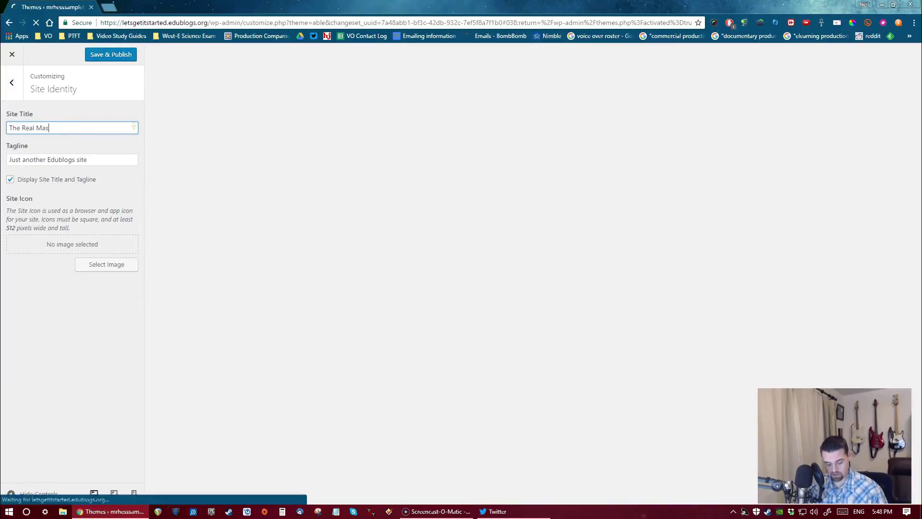
pyautogui.write('ter of the Uni')
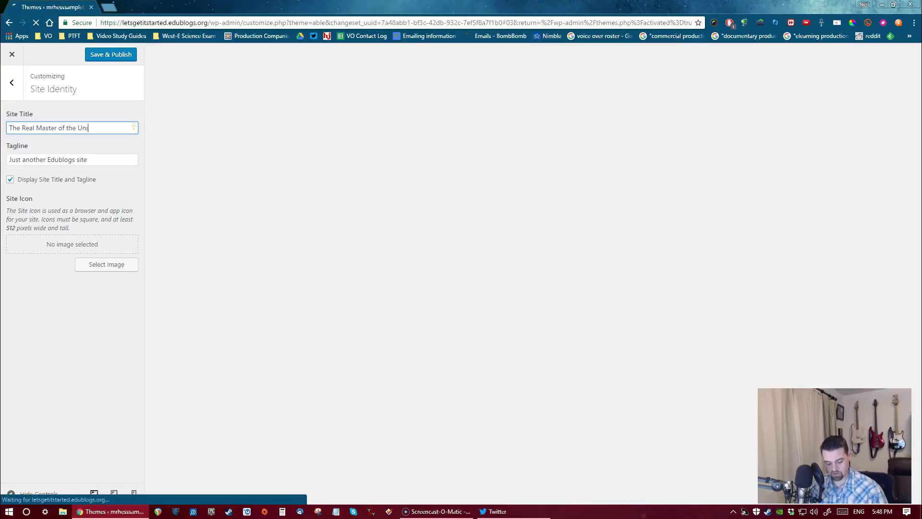
pyautogui.write('verse Clas')
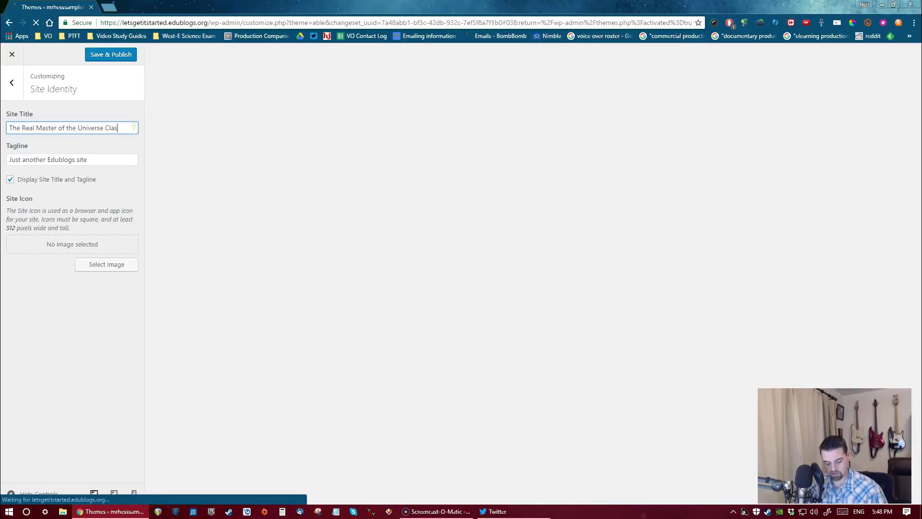
pyautogui.write('s Blog')
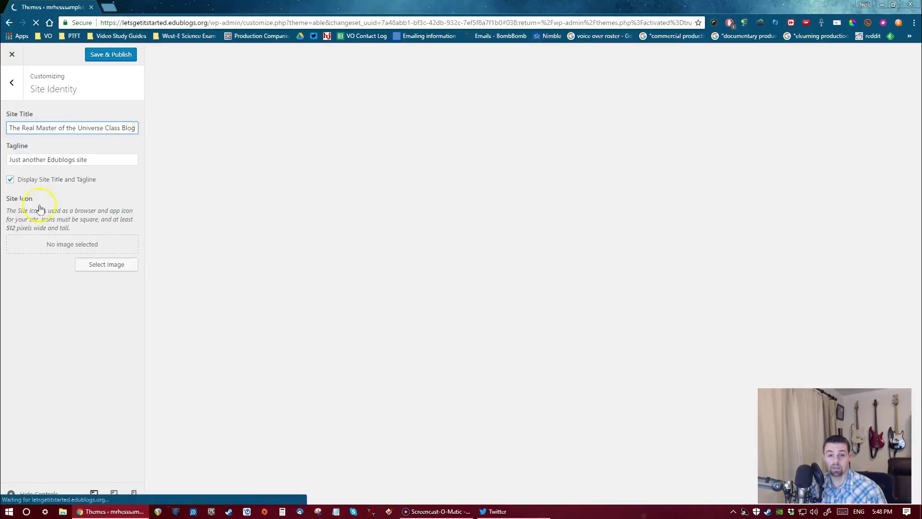
pyautogui.moveTo(101, 160); pyautogui.dragTo(9, 158)
pyautogui.press('BackSpace')
pyautogui.write('I')
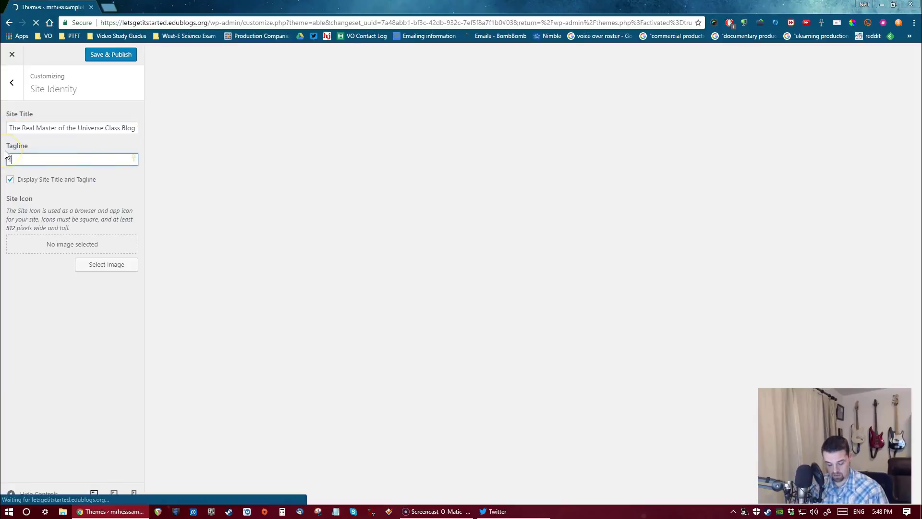
pyautogui.write(' have the power')
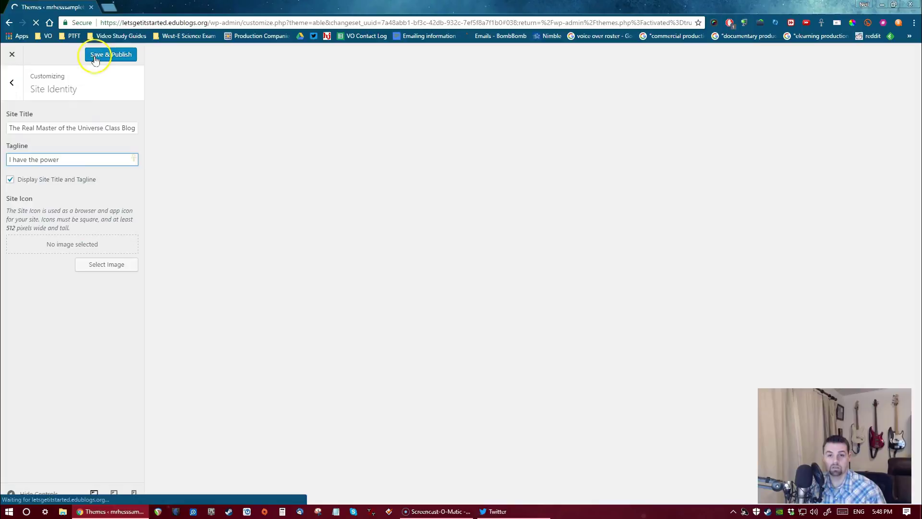
# Change the header text colour to green (#81d742) after briefly trying blue
pyautogui.click(12, 83)
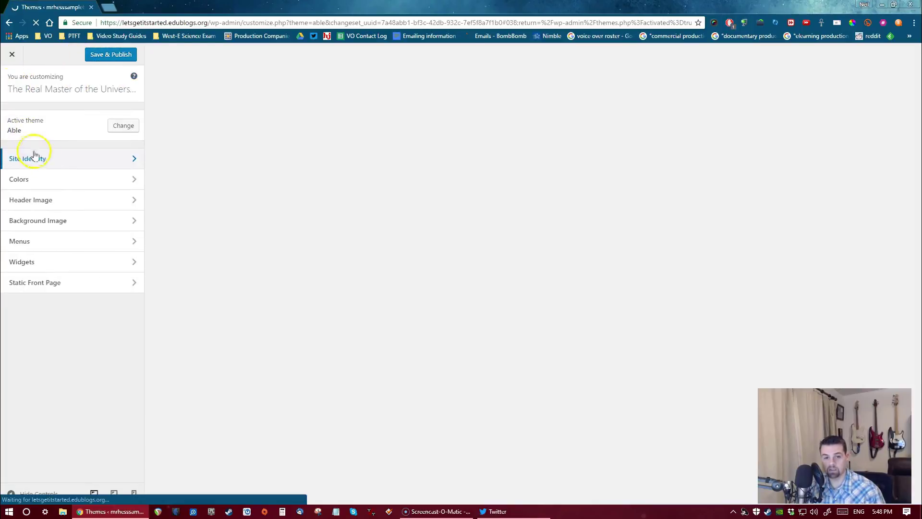
pyautogui.click(43, 177)
pyautogui.click(46, 133)
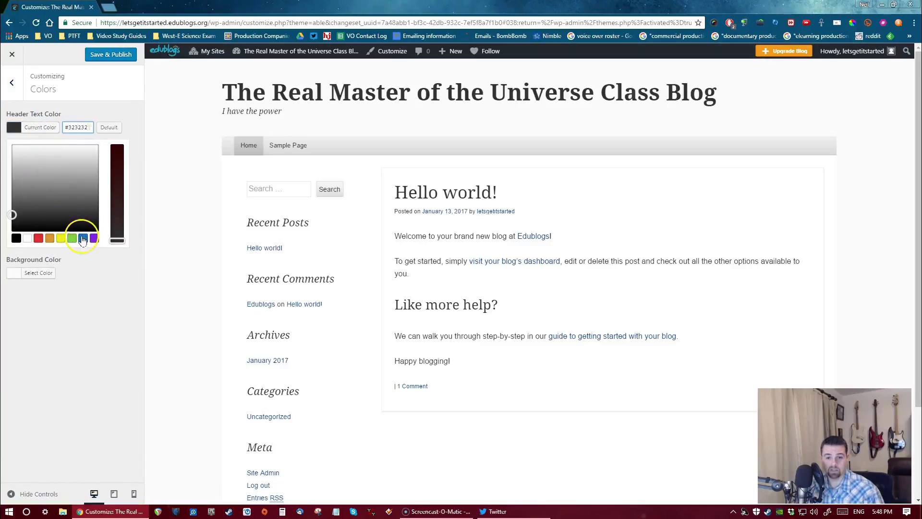
pyautogui.click(83, 239)
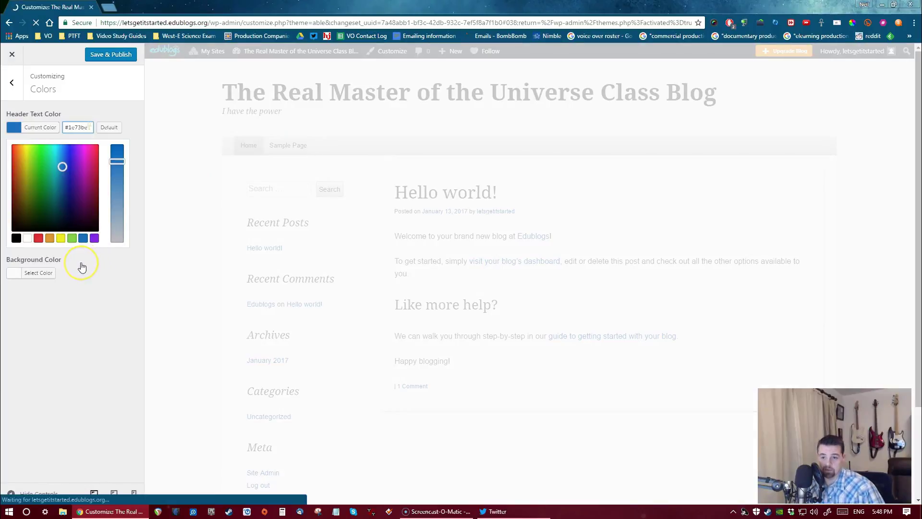
pyautogui.click(71, 238)
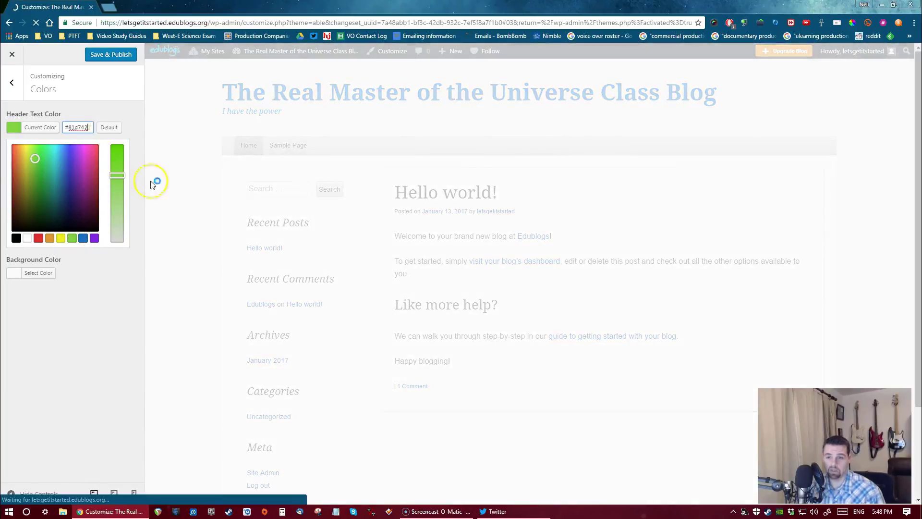
pyautogui.click(11, 83)
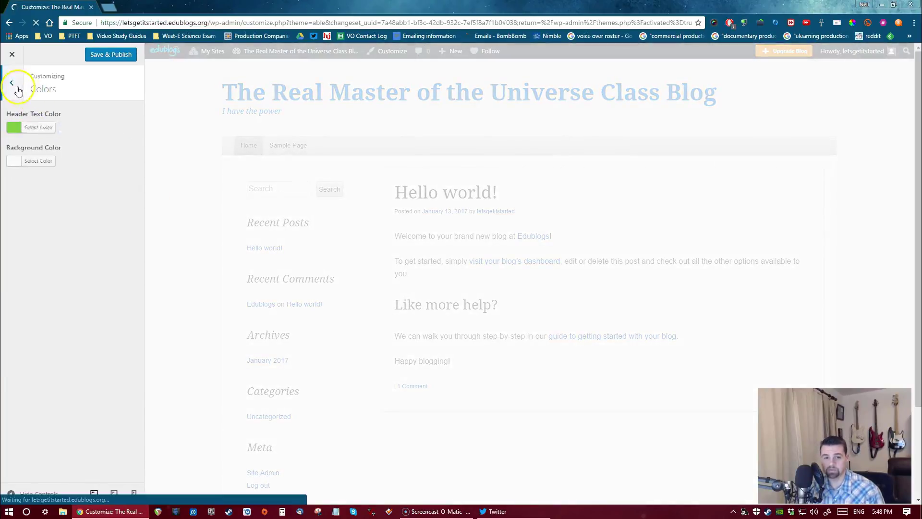
# Browse the Header Image, Background Image and Menus settings, returning to the section list each time
pyautogui.click(51, 203)
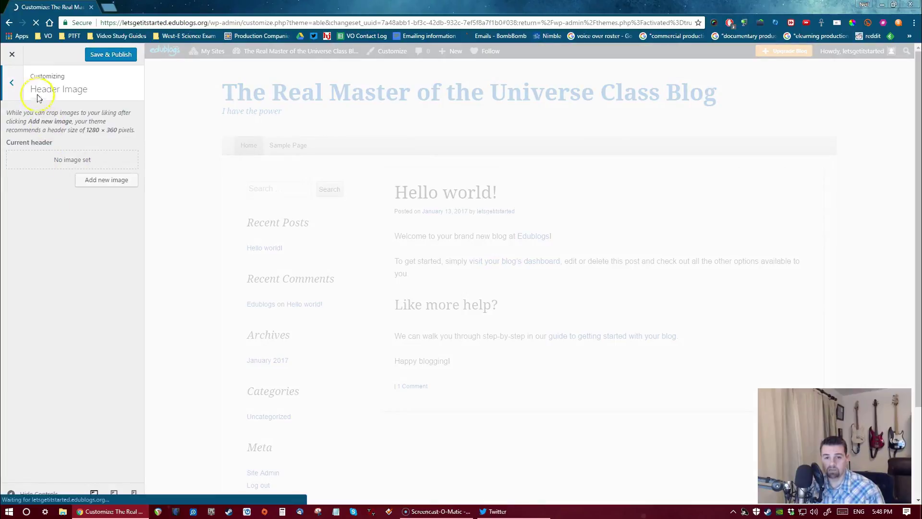
pyautogui.click(13, 85)
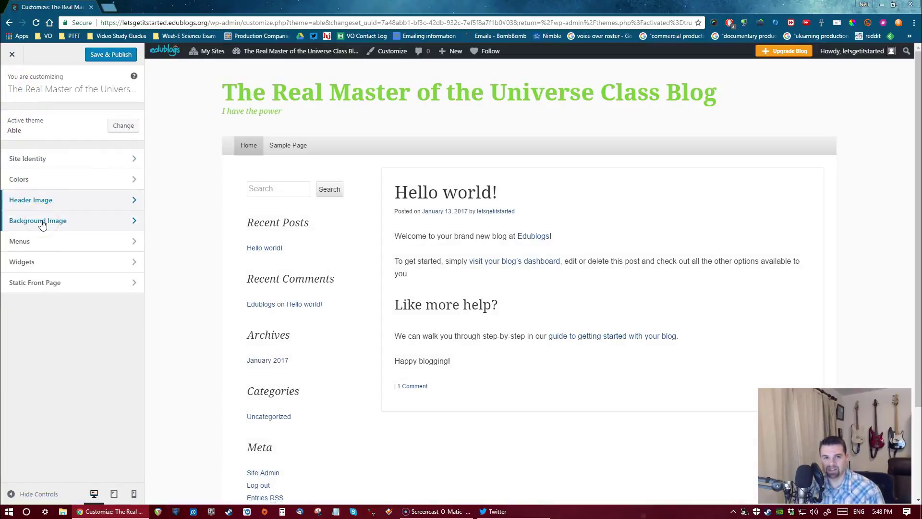
pyautogui.click(43, 224)
pyautogui.click(13, 84)
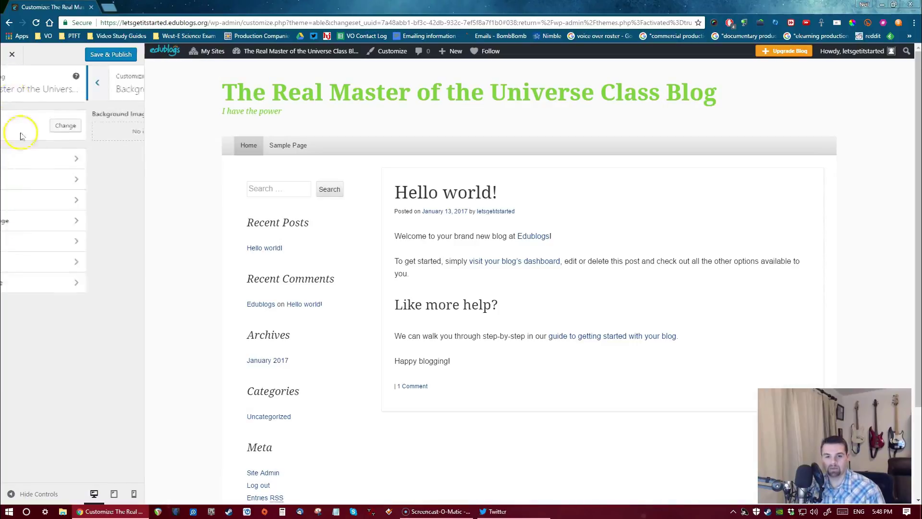
pyautogui.click(54, 249)
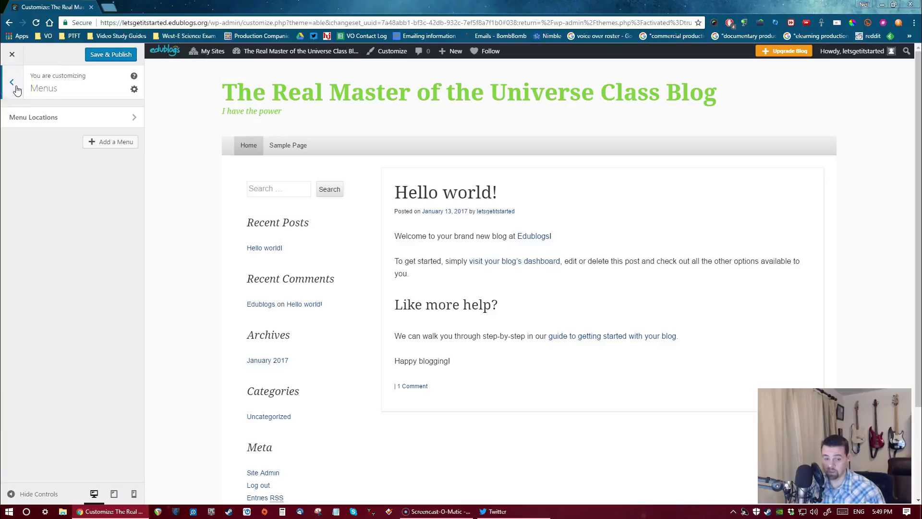
pyautogui.click(12, 82)
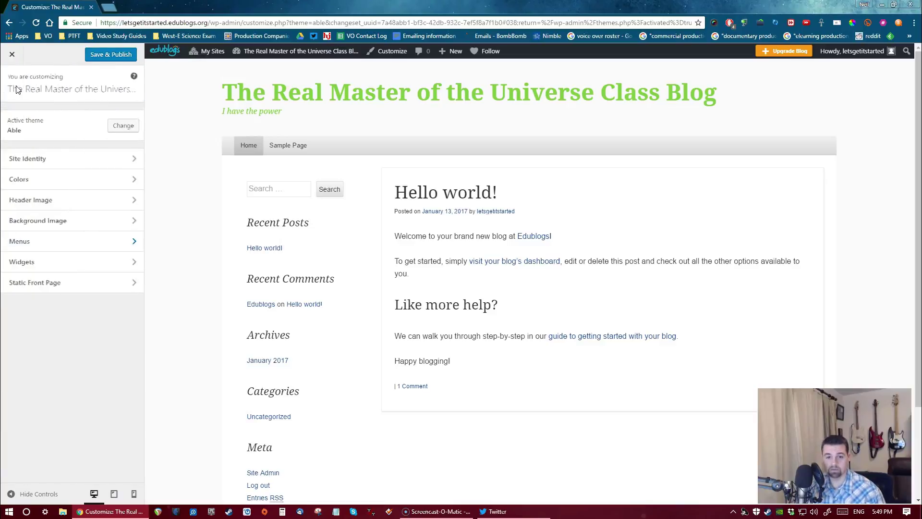
# Glance at Widgets, then open Static Front Page, leaving it set to 'Your latest posts'
pyautogui.click(40, 266)
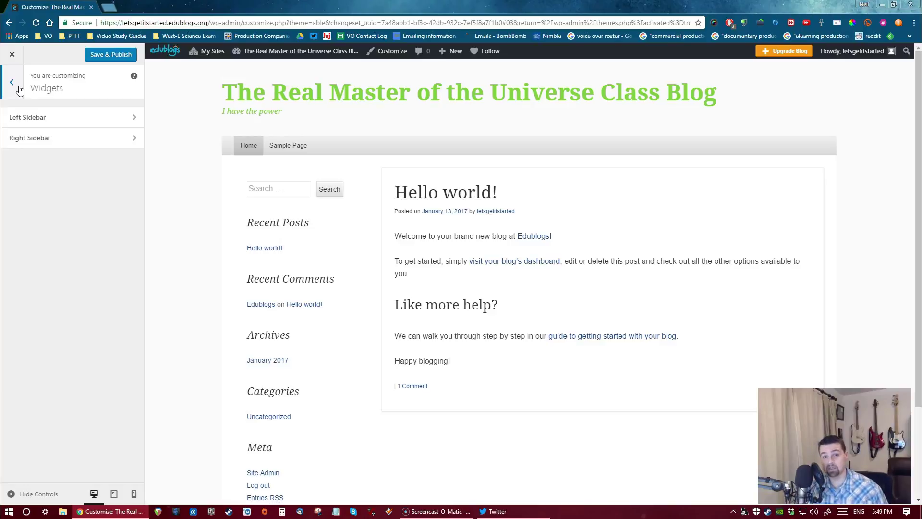
pyautogui.click(20, 90)
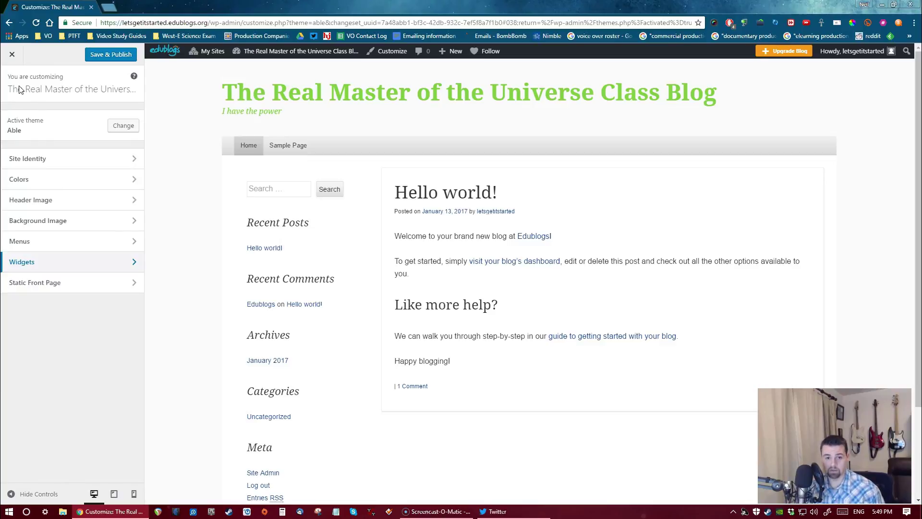
pyautogui.click(46, 289)
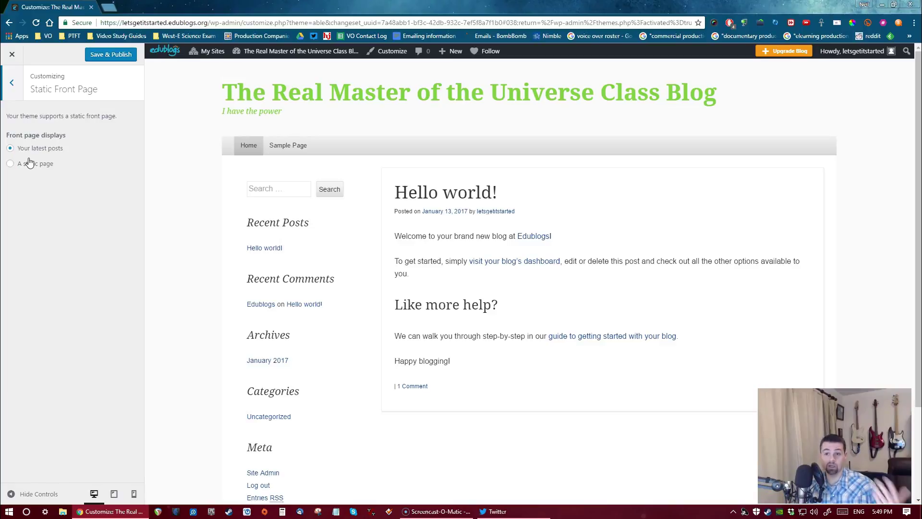
# Save & Publish the green-header customizations, then load the teacher's class agenda blog address
pyautogui.click(94, 55)
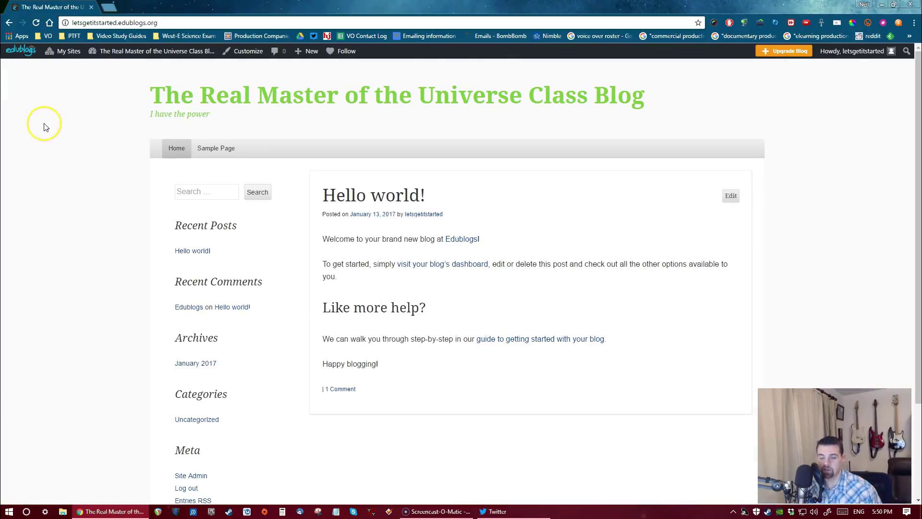
pyautogui.click(163, 23)
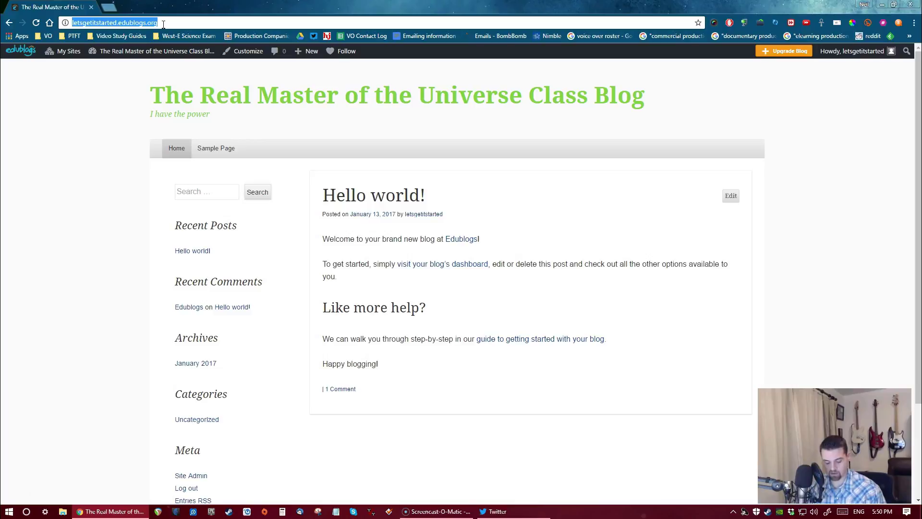
pyautogui.write('mrhessclassagend')
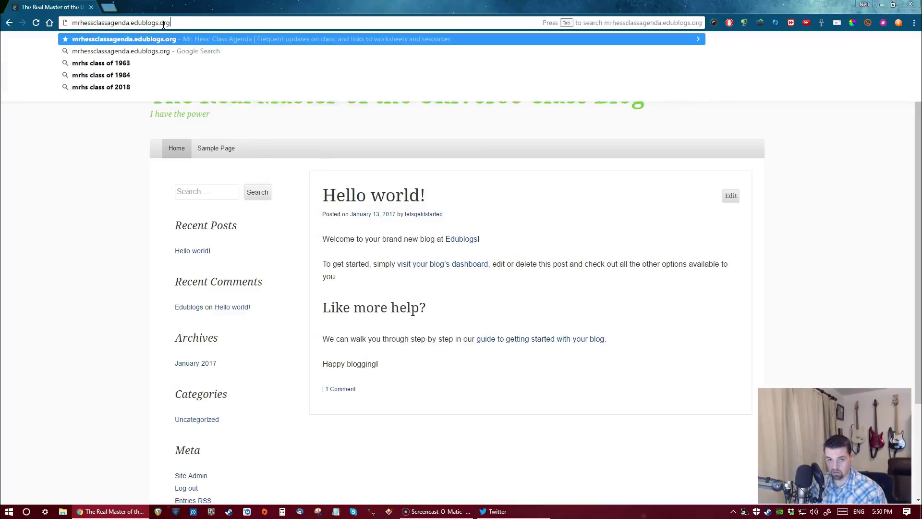
pyautogui.press('Return')
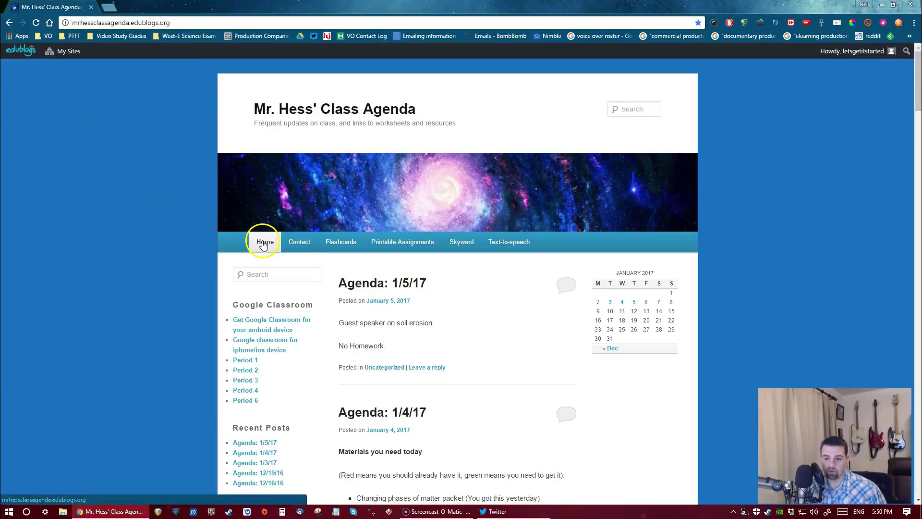
# Follow the Contact menu's Flashcards link to the 6th Grade Science Quizlet class
pyautogui.click(297, 247)
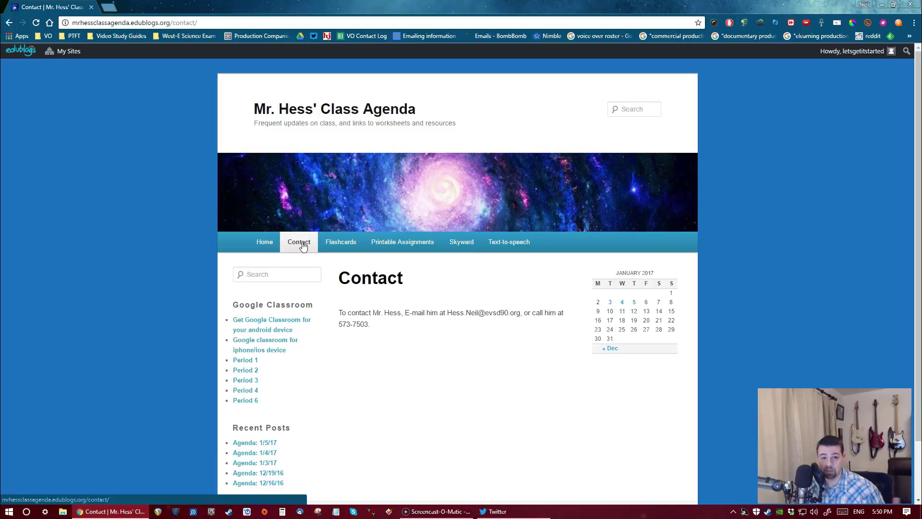
pyautogui.click(338, 249)
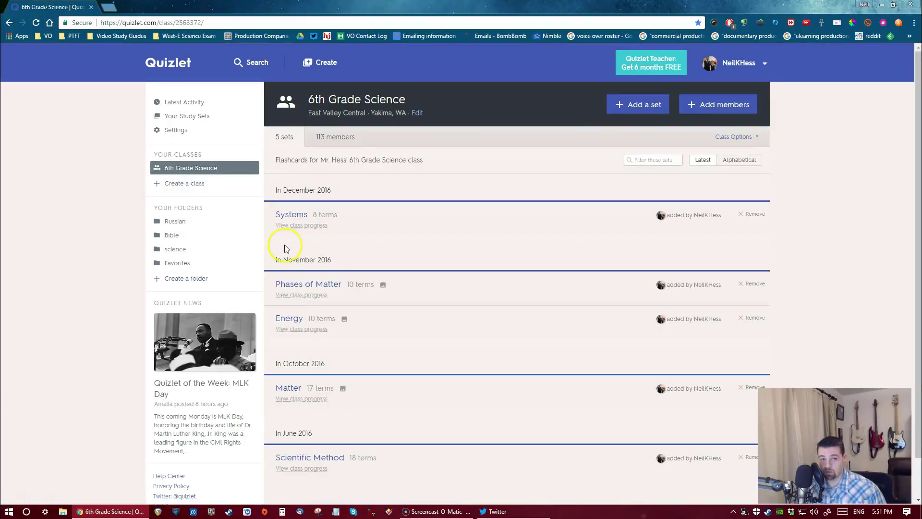
# Scroll the Quizlet class, then return to the class blog's Contact page
pyautogui.scroll(-1, 336, 243)
pyautogui.click(366, 236)
pyautogui.scroll(1, 366, 235)
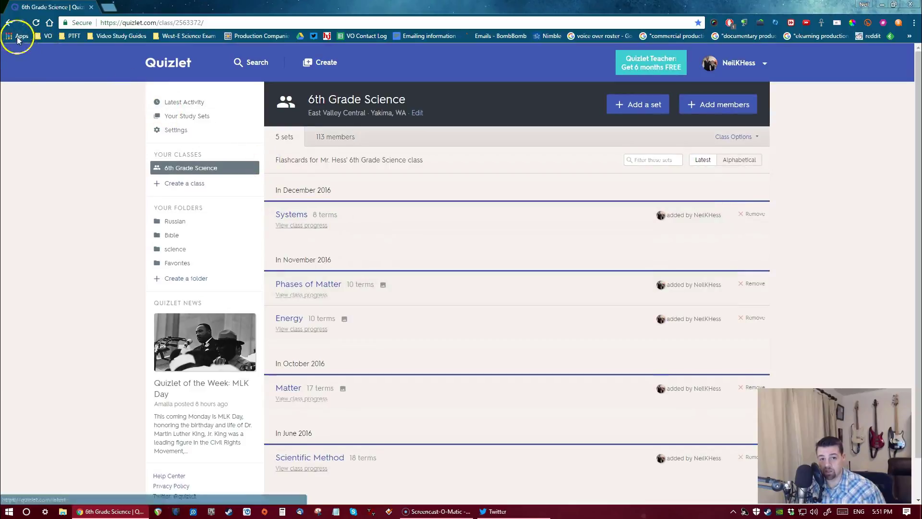
pyautogui.click(9, 23)
# Open Printable Assignments, scroll its list, and follow the Proof of Study Form link
pyautogui.click(401, 243)
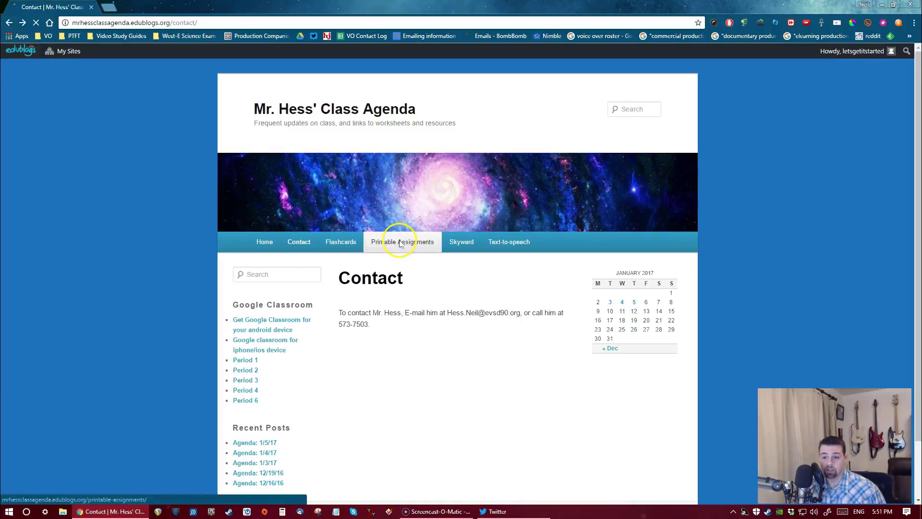
pyautogui.scroll(-4, 396, 235)
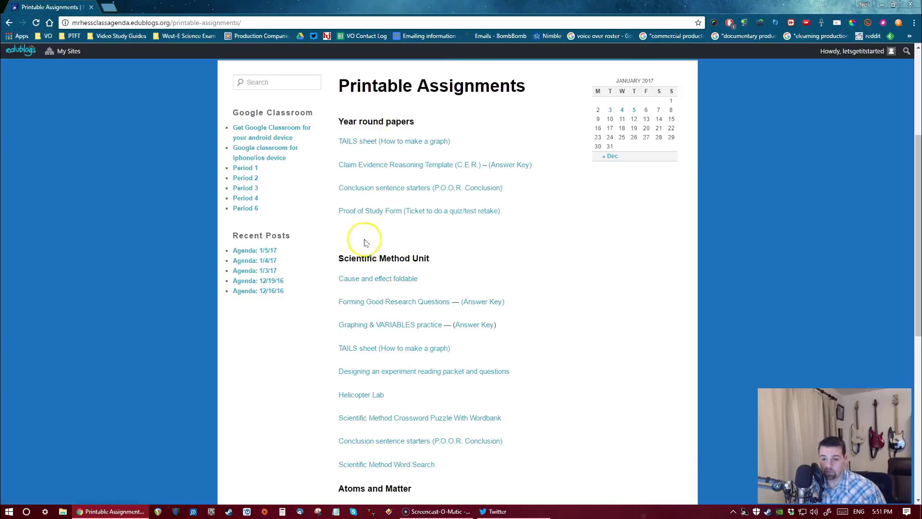
pyautogui.scroll(-6, 398, 260)
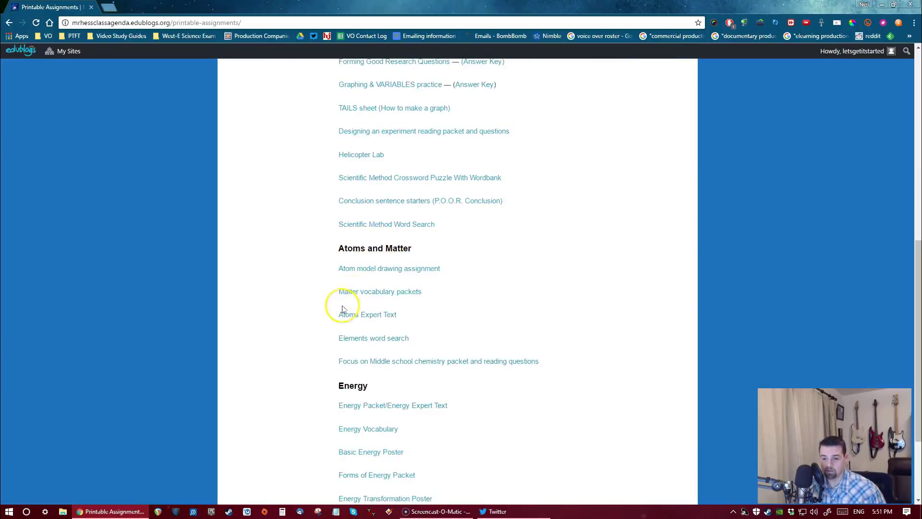
pyautogui.scroll(-3, 342, 310)
pyautogui.scroll(15, 342, 309)
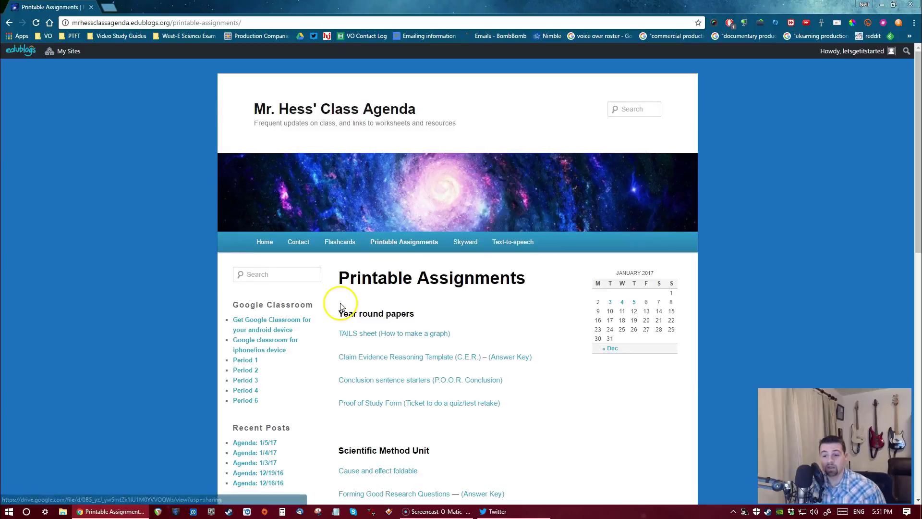
pyautogui.click(379, 403)
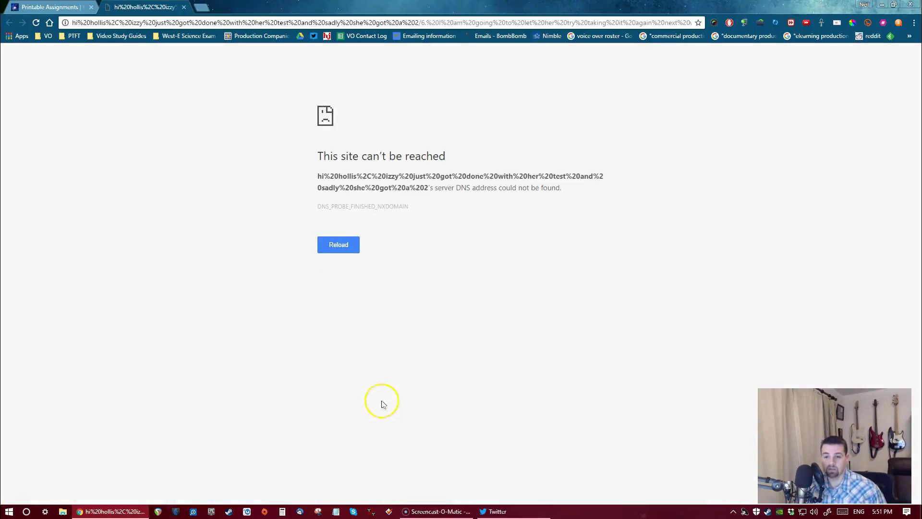
# Close the unreachable Proof of Study Form tab and scroll the Printable Assignments page
pyautogui.click(184, 7)
pyautogui.scroll(-5, 329, 261)
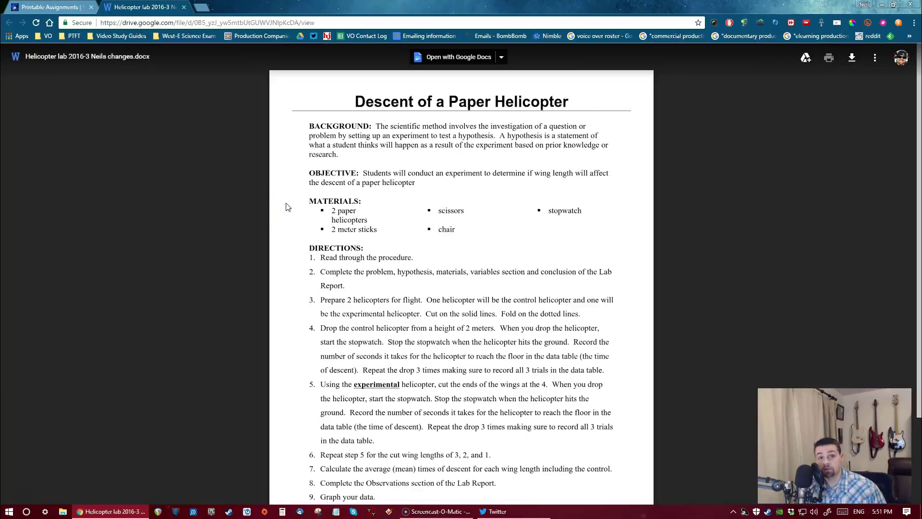
pyautogui.scroll(-2, 288, 207)
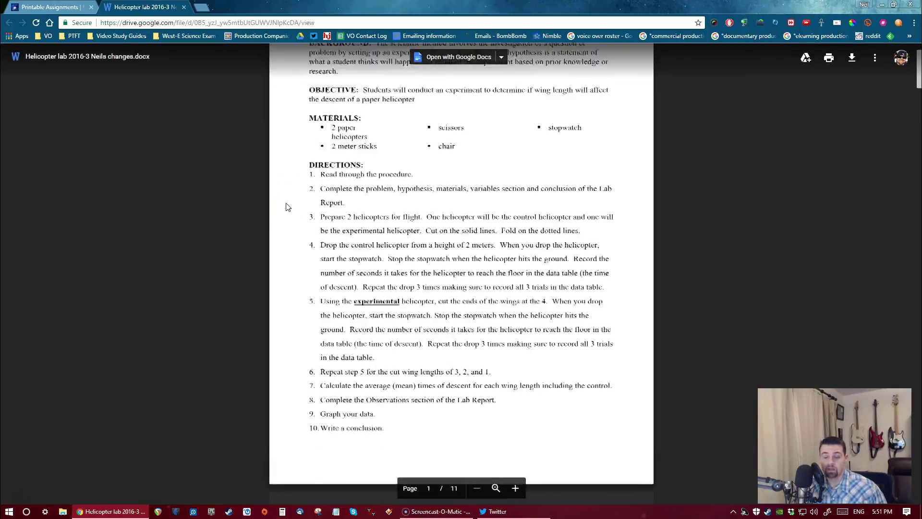
pyautogui.scroll(2, 288, 207)
pyautogui.click(183, 7)
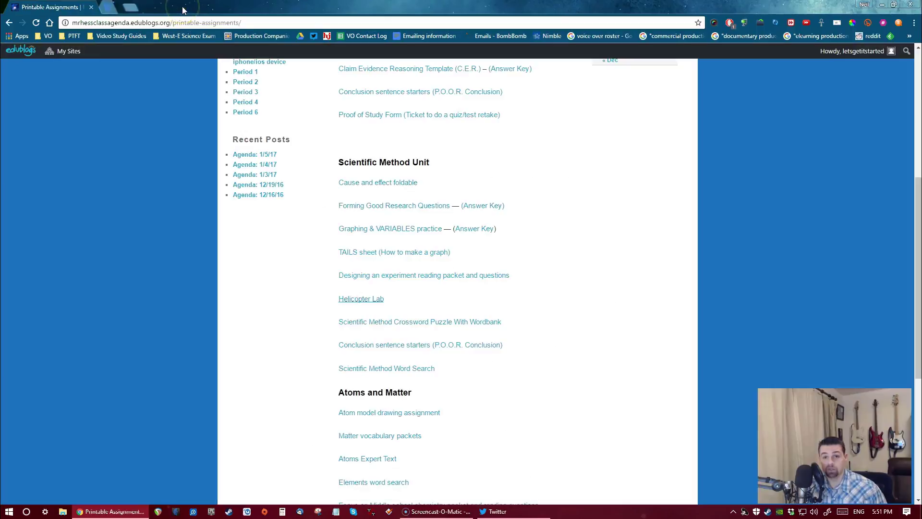
pyautogui.scroll(6, 377, 153)
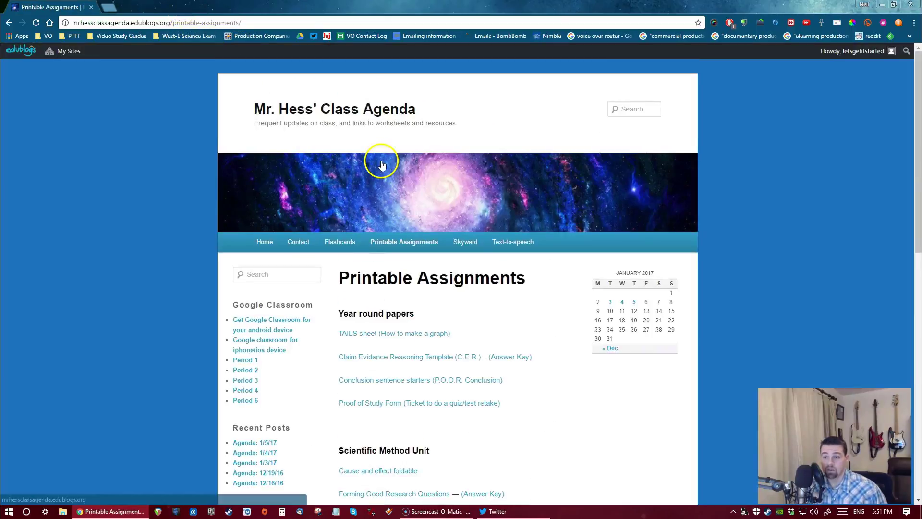
pyautogui.click(460, 246)
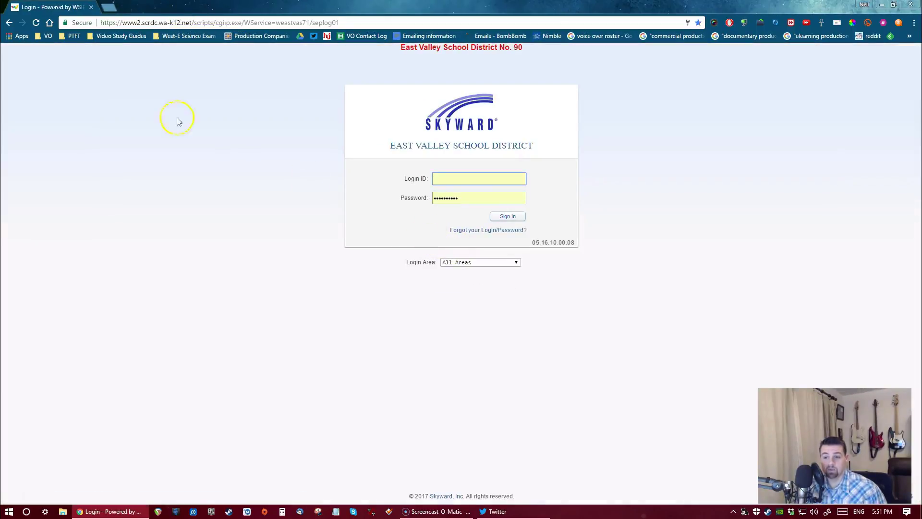
pyautogui.click(9, 23)
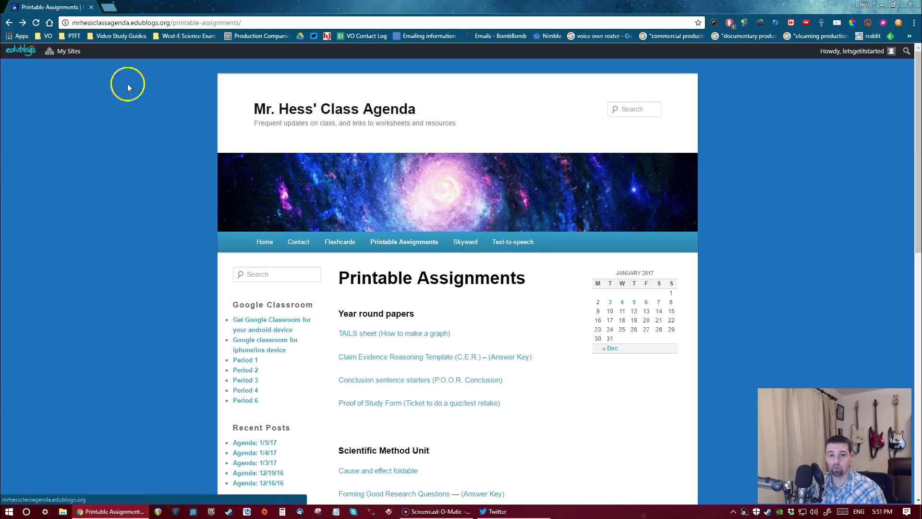
# In a new tab, search 'discovery science' and open the Science Channel site
pyautogui.click(112, 9)
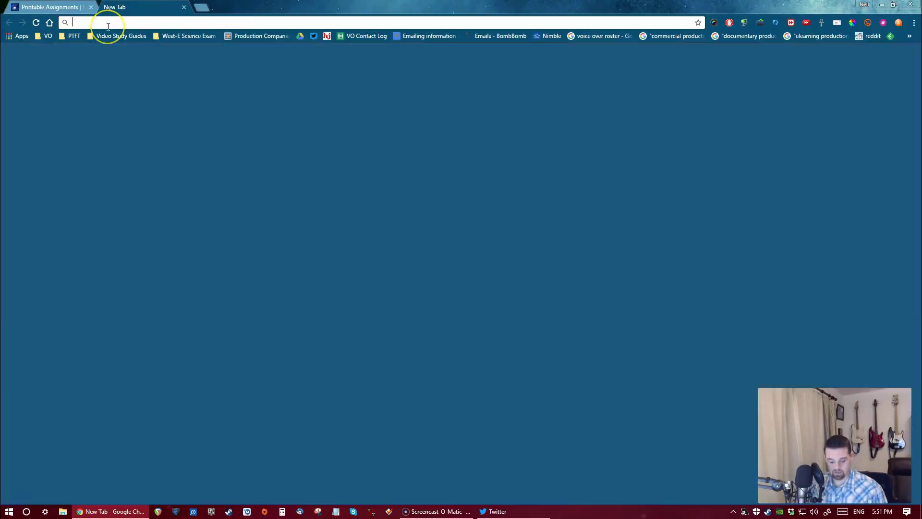
pyautogui.write('discovery science')
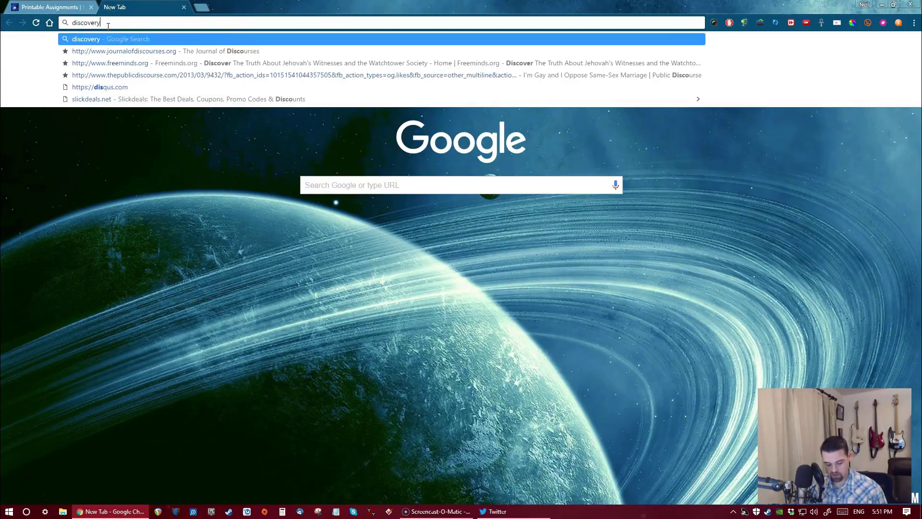
pyautogui.press('Return')
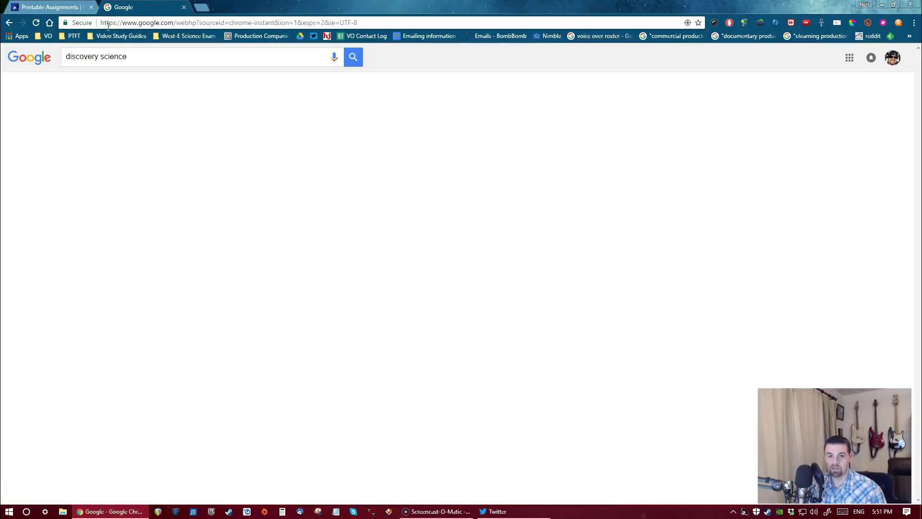
pyautogui.click(125, 132)
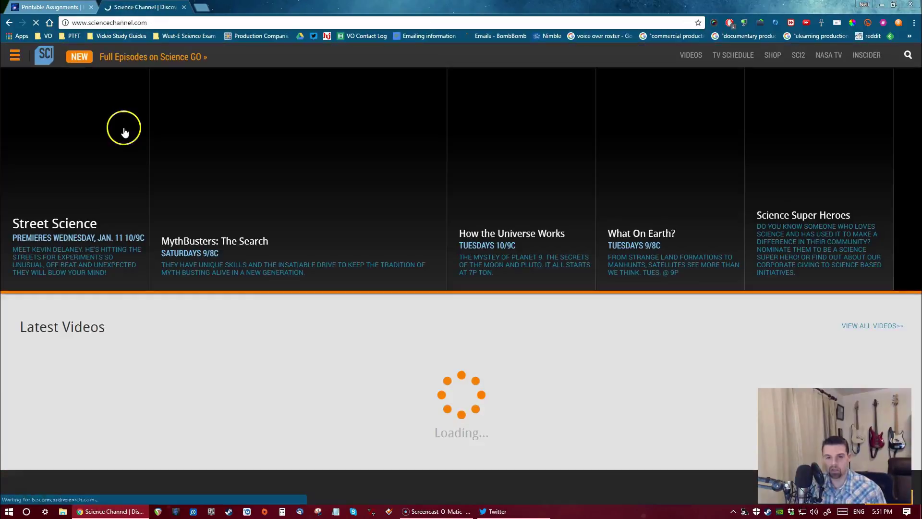
# Open the Secret History of Pluto episode and select its description paragraph
pyautogui.scroll(-2, 215, 114)
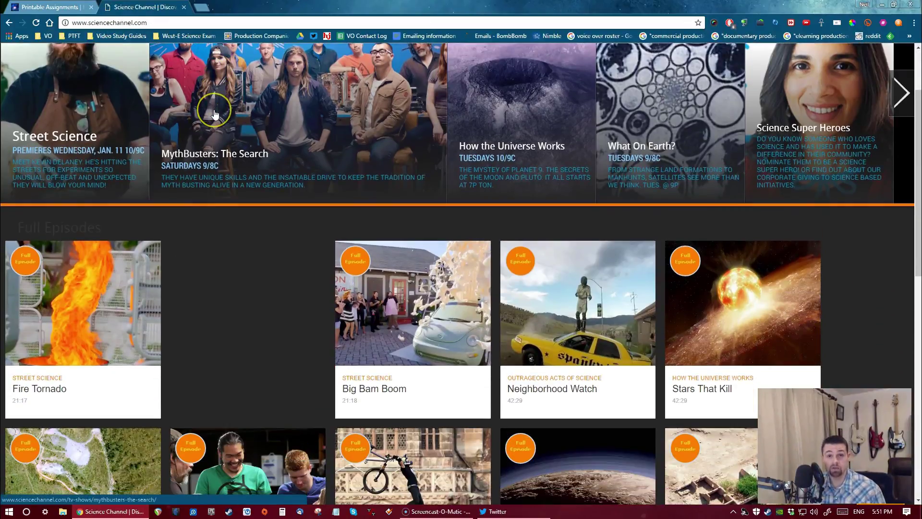
pyautogui.scroll(-3, 215, 113)
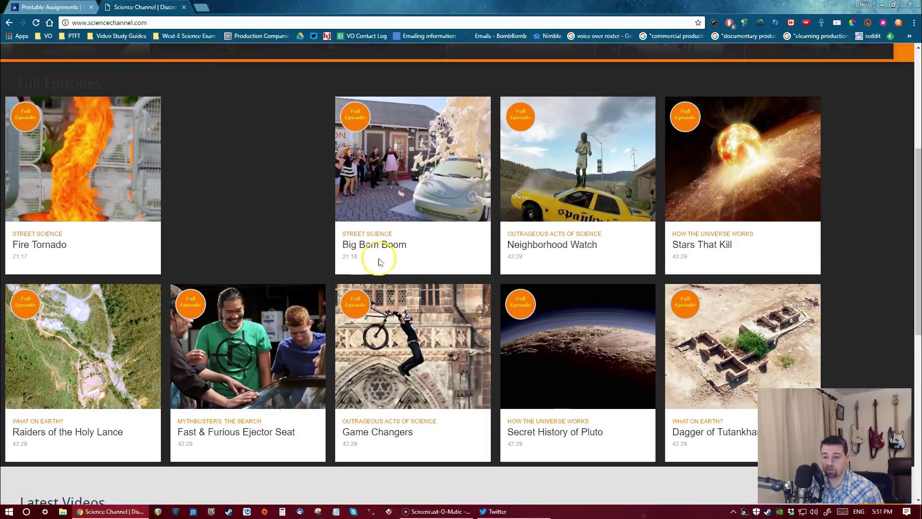
pyautogui.scroll(5, 447, 182)
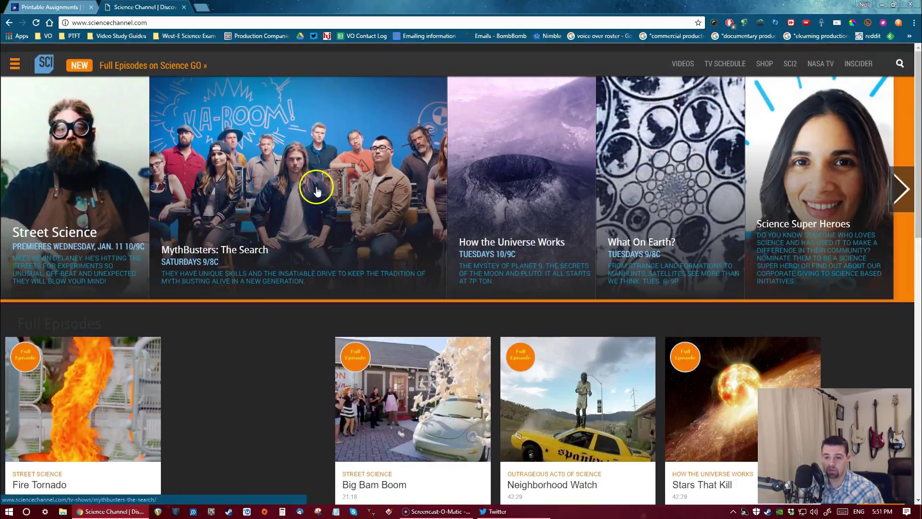
pyautogui.scroll(-5, 429, 178)
pyautogui.scroll(-3, 430, 182)
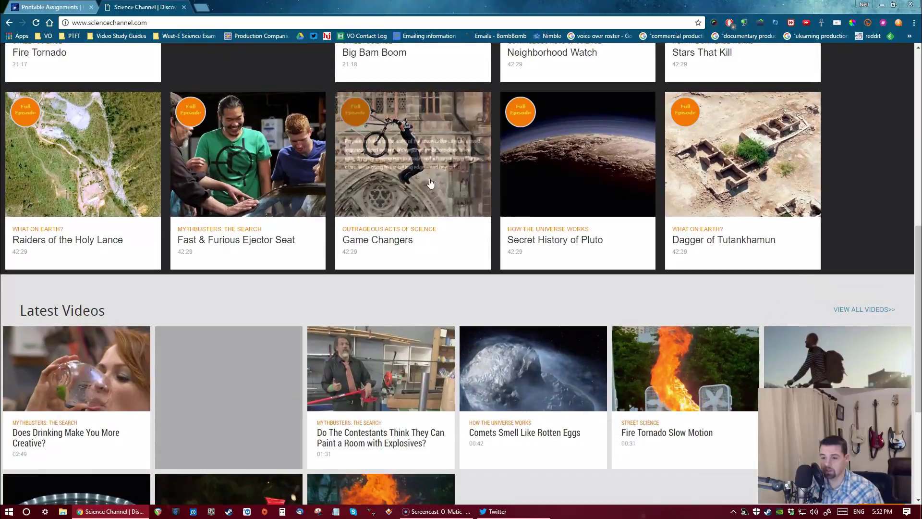
pyautogui.click(553, 239)
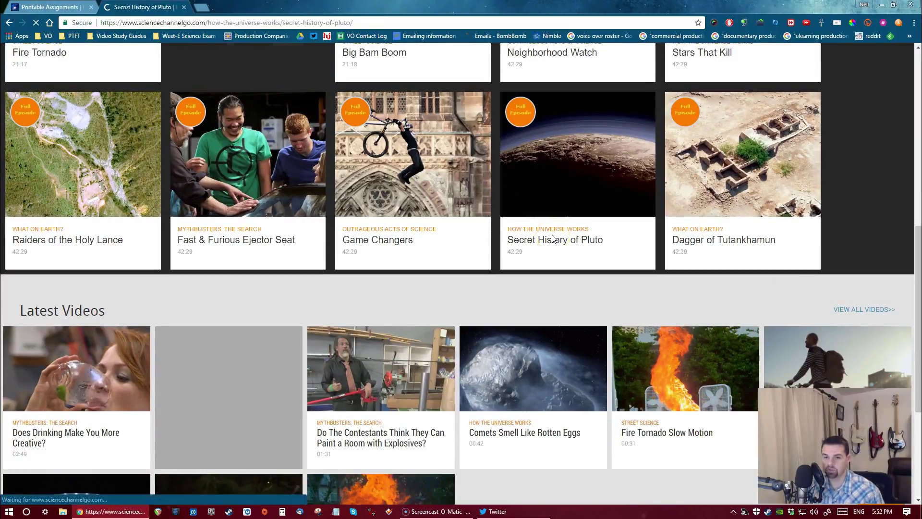
pyautogui.scroll(-7, 402, 225)
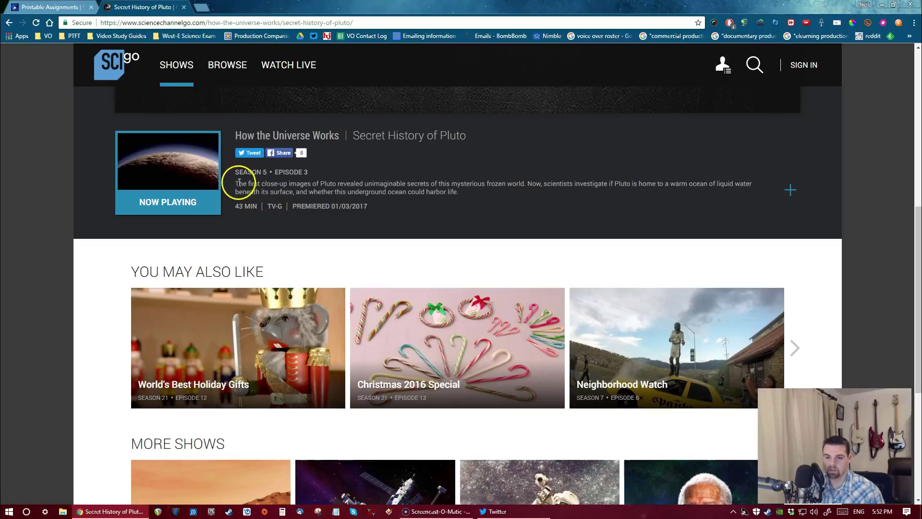
pyautogui.moveTo(235, 184); pyautogui.dragTo(469, 193)
pyautogui.hotkey('ctrl', 'c')
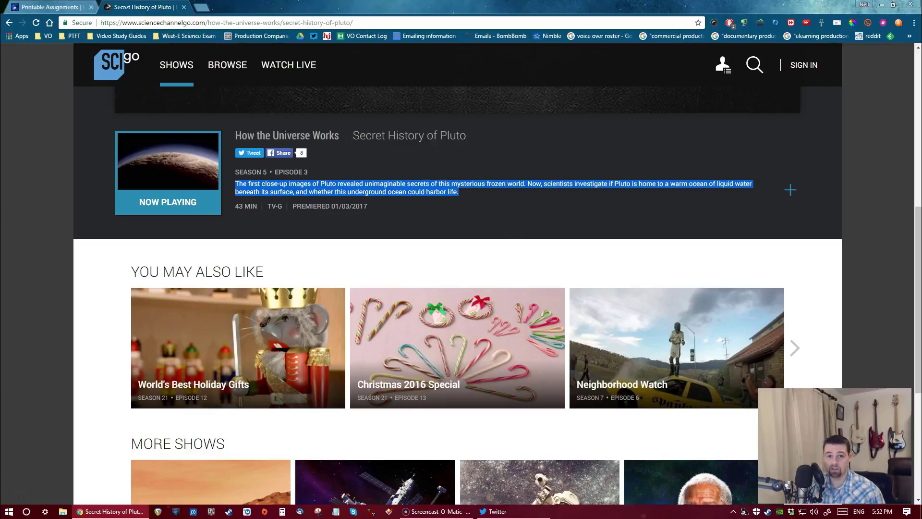
# From the Printable Assignments tab, open the class site's Text-to-speech resource
pyautogui.click(48, 6)
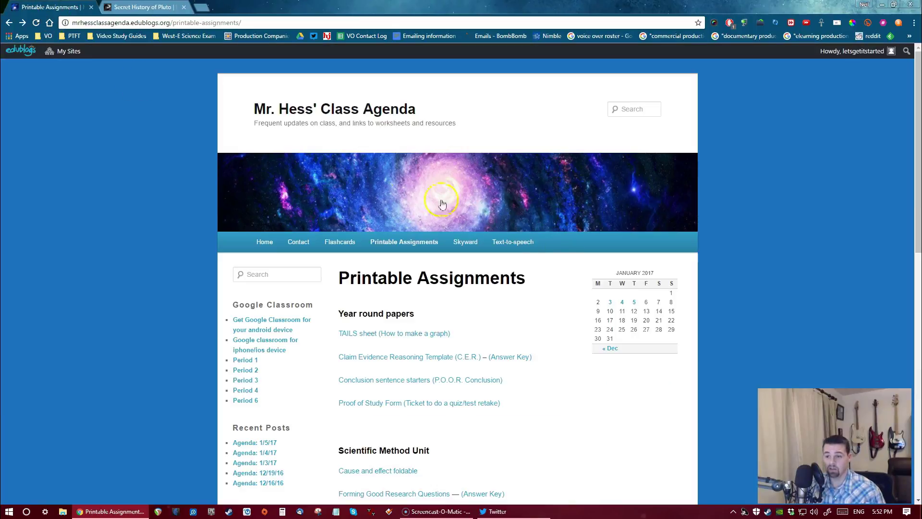
pyautogui.click(521, 244)
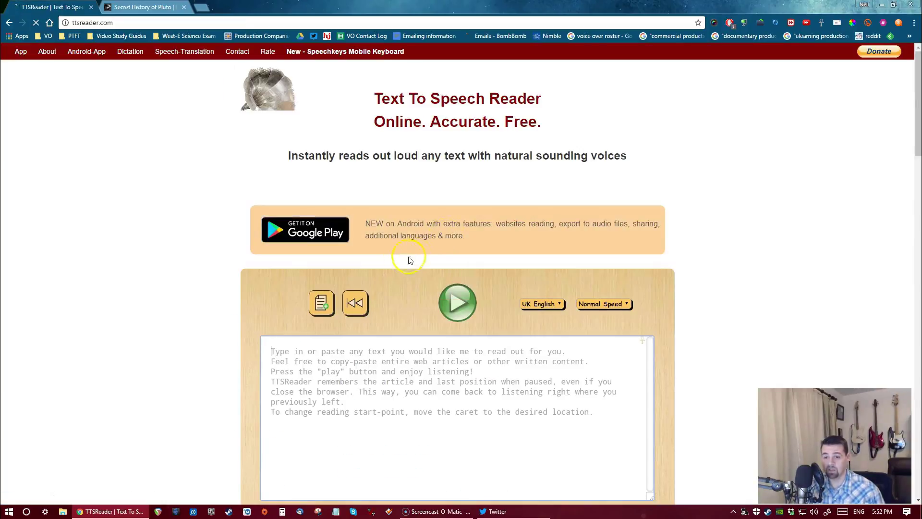
pyautogui.click(246, 96)
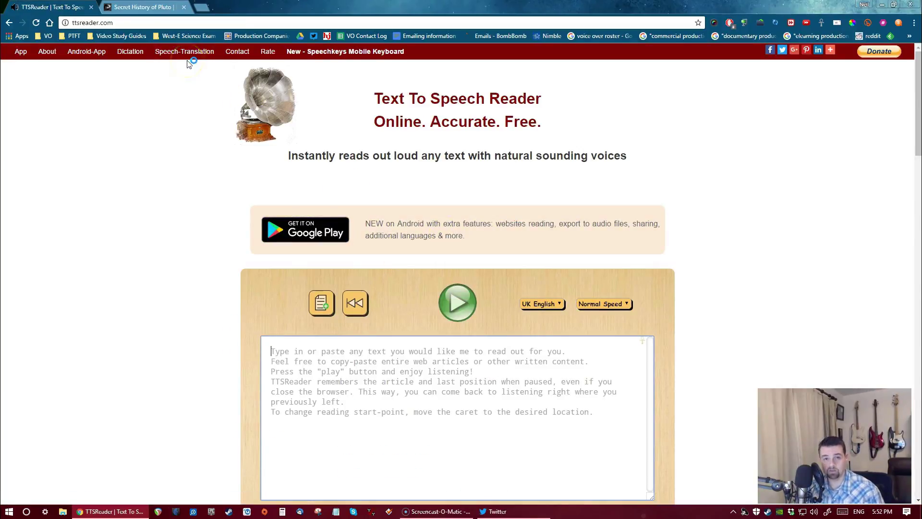
pyautogui.click(279, 223)
# Paste the Pluto description into TTSReader, play it aloud, then go back
pyautogui.click(314, 362)
pyautogui.hotkey('ctrl', 'v')
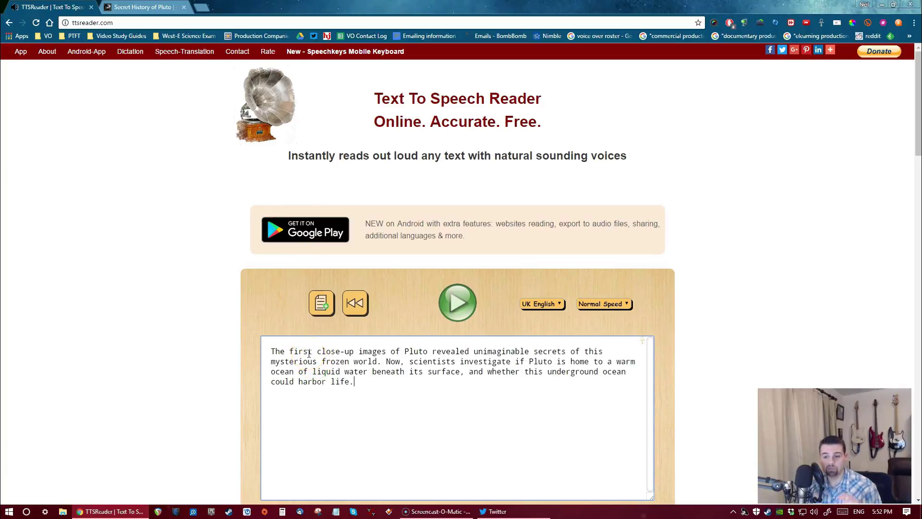
pyautogui.click(458, 307)
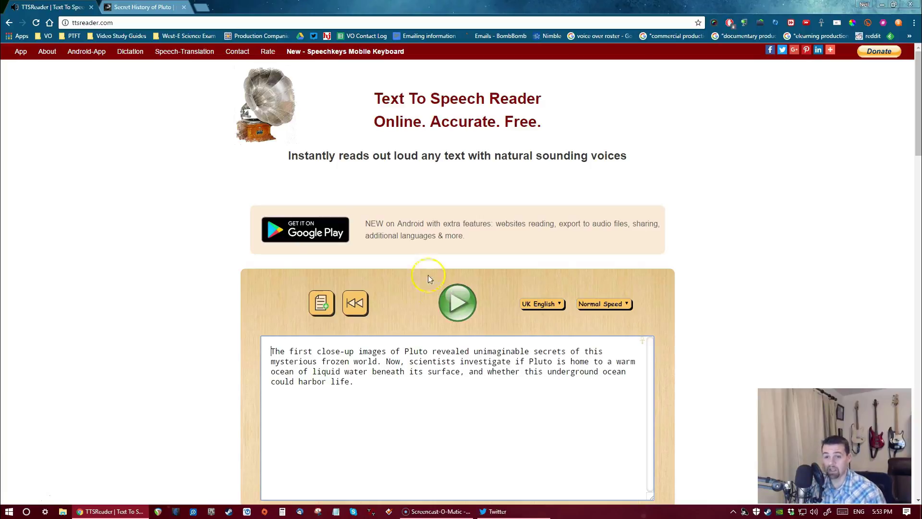
pyautogui.click(9, 23)
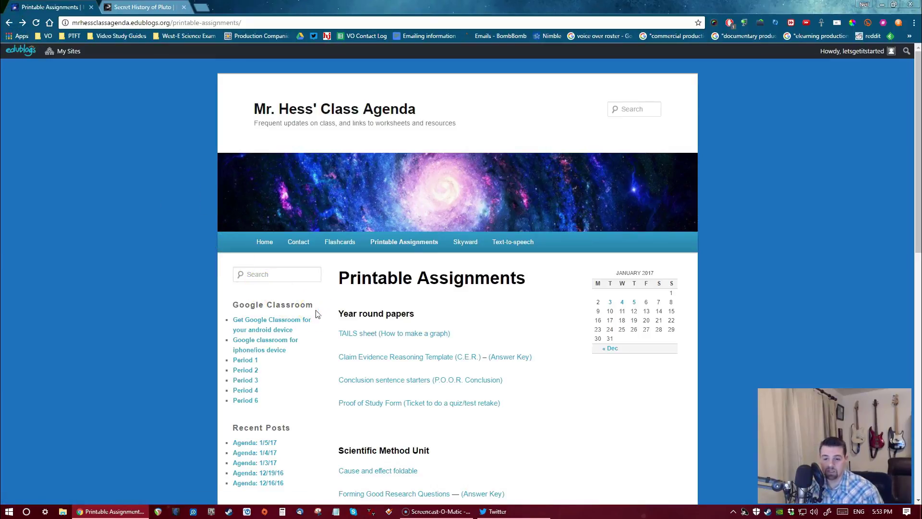
# Scroll through the Printable Assignments list, then go to the class blog's Home page
pyautogui.scroll(-3, 317, 314)
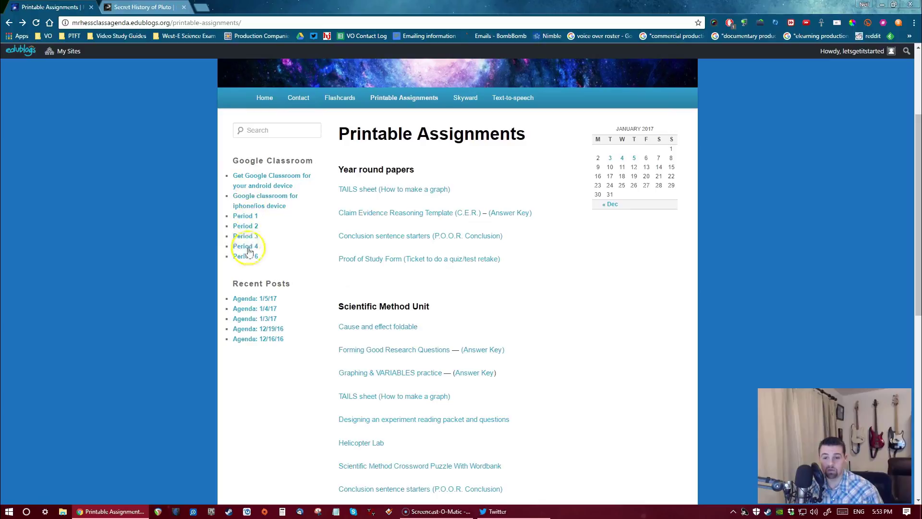
pyautogui.scroll(-2, 286, 282)
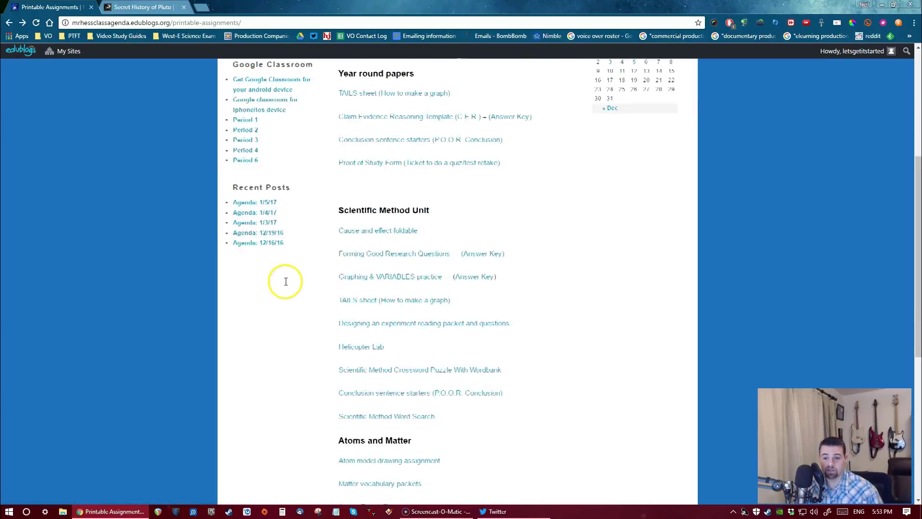
pyautogui.scroll(-8, 282, 307)
pyautogui.scroll(10, 284, 309)
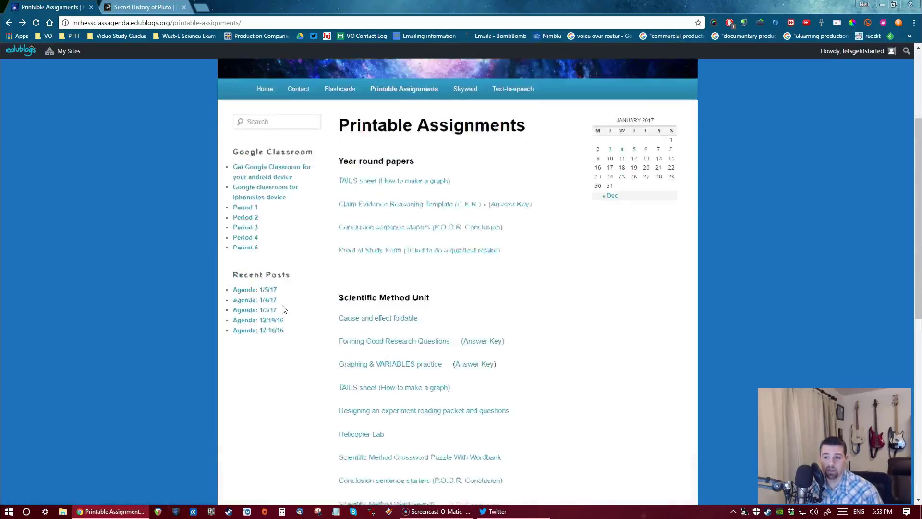
pyautogui.scroll(3, 284, 309)
pyautogui.click(268, 243)
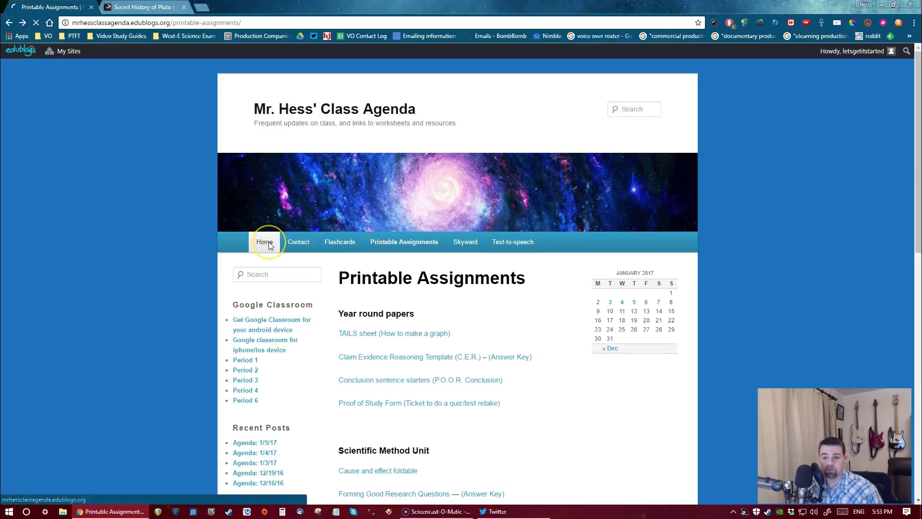